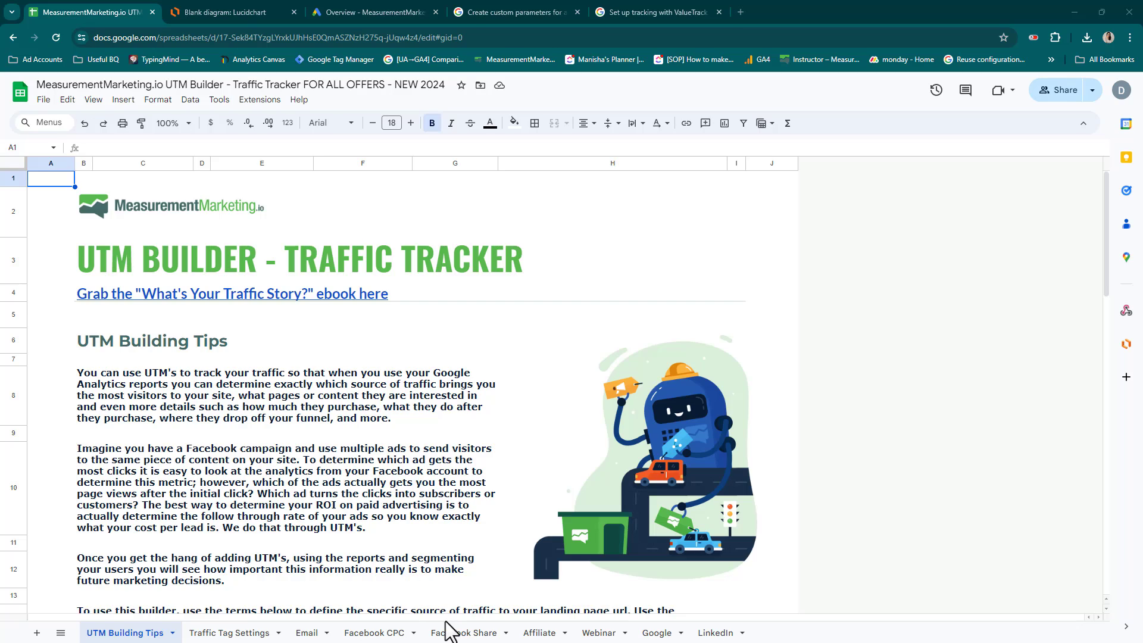
Step: Scroll the UTM Building Tips tab, then show the Google sheet with its google / cpc / academy row
{"action": "scroll", "coordinate": [687, 531], "scroll_direction": "down", "scroll_amount": 3}
{"action": "scroll", "coordinate": [687, 531], "scroll_direction": "up", "scroll_amount": 3}
{"action": "scroll", "coordinate": [592, 583], "scroll_direction": "down", "scroll_amount": 2}
{"action": "scroll", "coordinate": [592, 583], "scroll_direction": "up", "scroll_amount": 2}
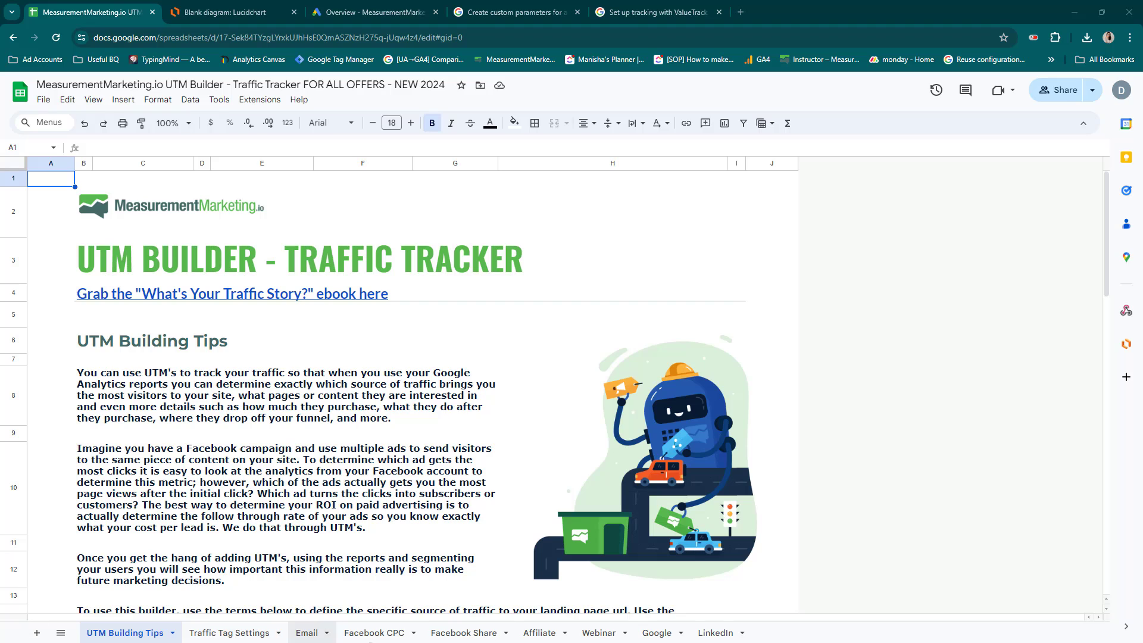
{"action": "scroll", "coordinate": [605, 553], "scroll_direction": "down", "scroll_amount": 7}
{"action": "scroll", "coordinate": [604, 554], "scroll_direction": "down", "scroll_amount": 5}
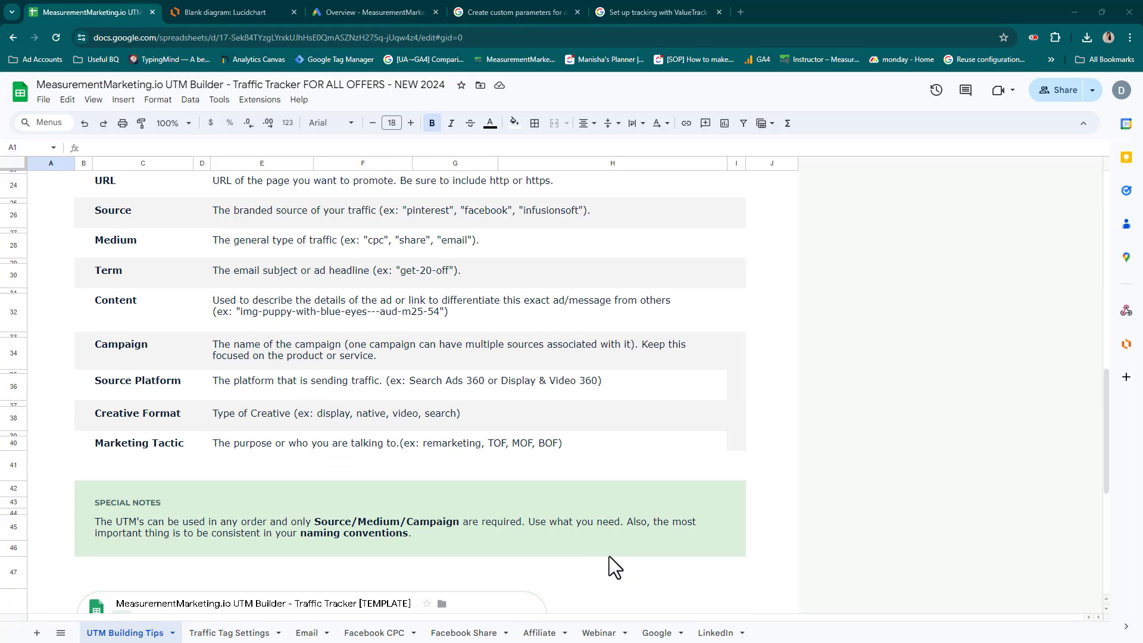
{"action": "scroll", "coordinate": [616, 539], "scroll_direction": "up", "scroll_amount": 12}
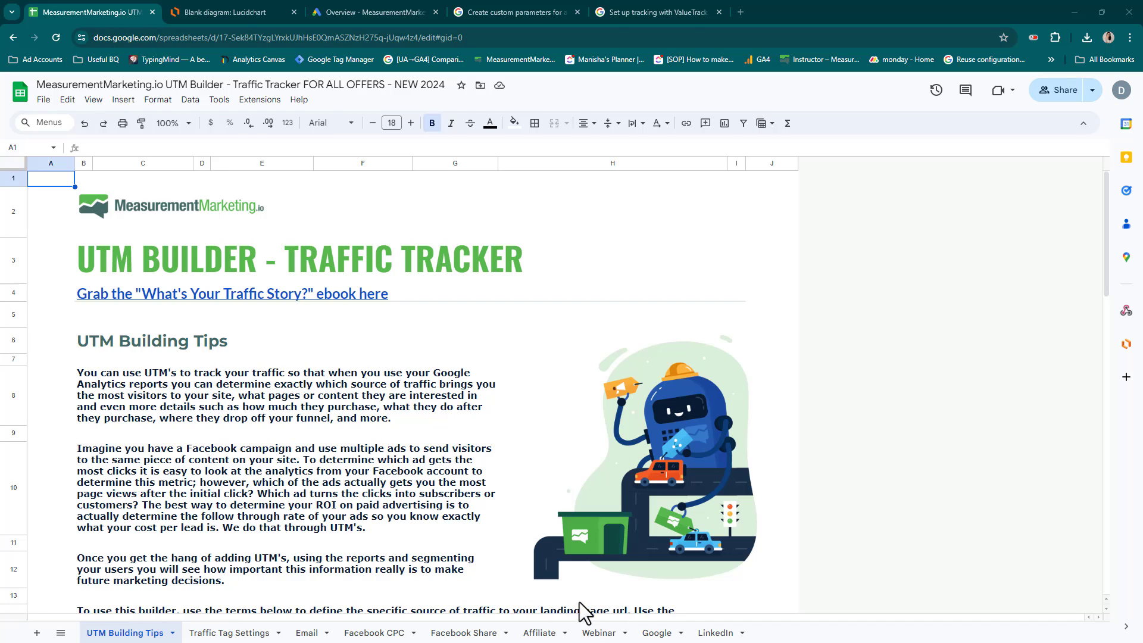
{"action": "left_click", "coordinate": [657, 632]}
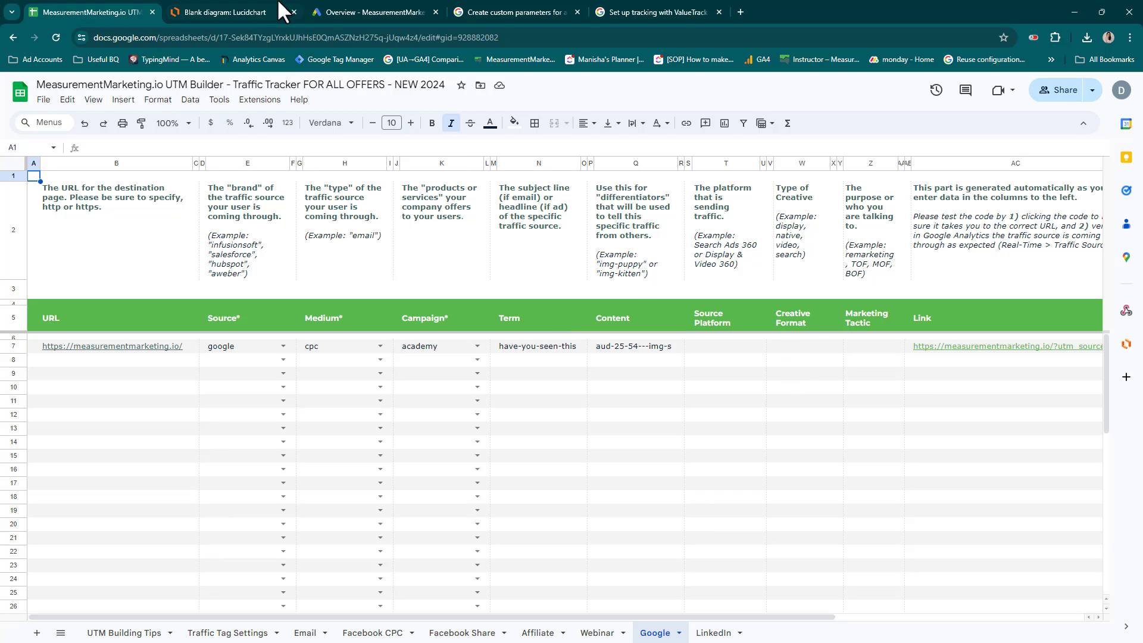
Step: Back in Lucidchart, duplicate the utms sticky note beside the Campaigns, Ad Groups and Ads boxes
{"action": "left_click", "coordinate": [238, 11]}
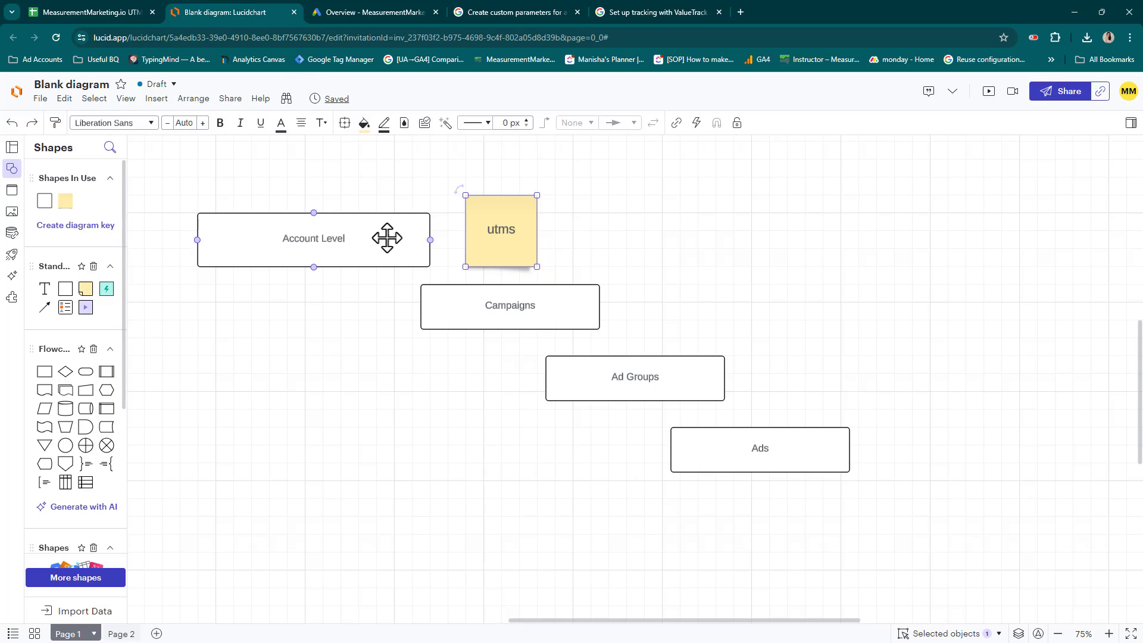
{"action": "mouse_move", "coordinate": [278, 238]}
{"action": "left_mouse_down"}
{"action": "mouse_move", "coordinate": [280, 227]}
{"action": "mouse_move", "coordinate": [289, 239]}
{"action": "left_mouse_up"}
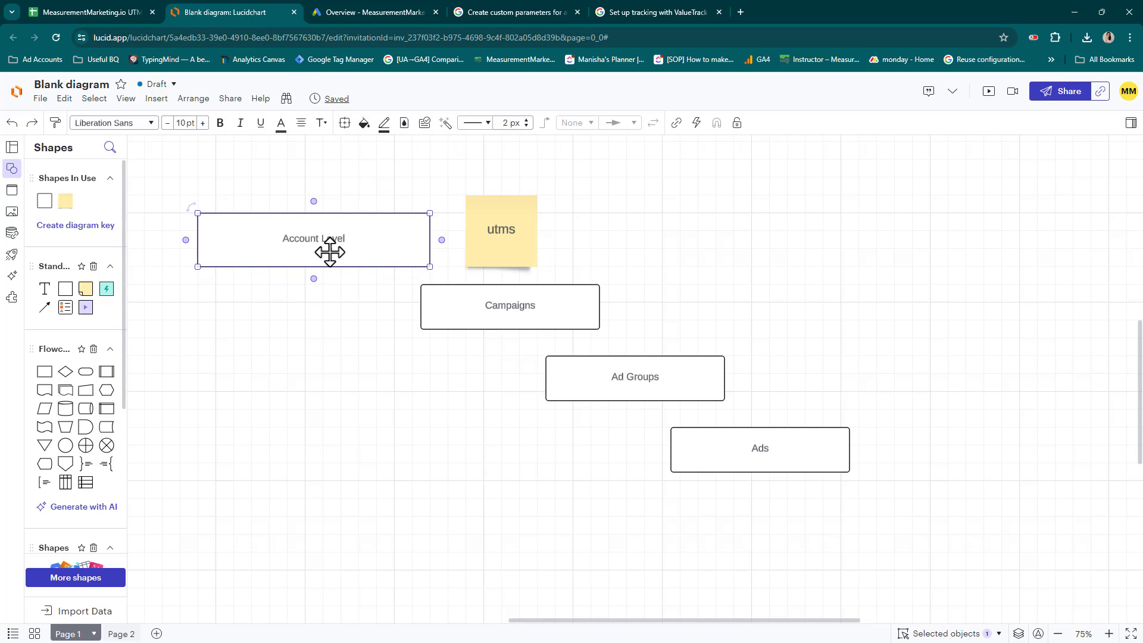
{"action": "left_click", "coordinate": [492, 321]}
{"action": "left_click", "coordinate": [604, 384]}
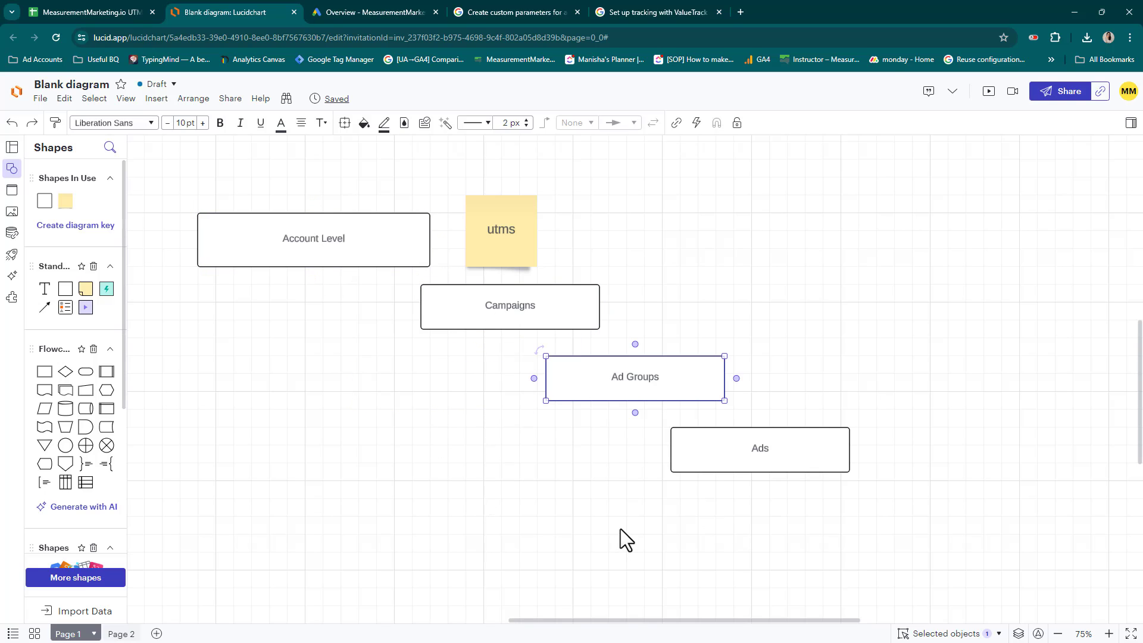
{"action": "left_click", "coordinate": [746, 456]}
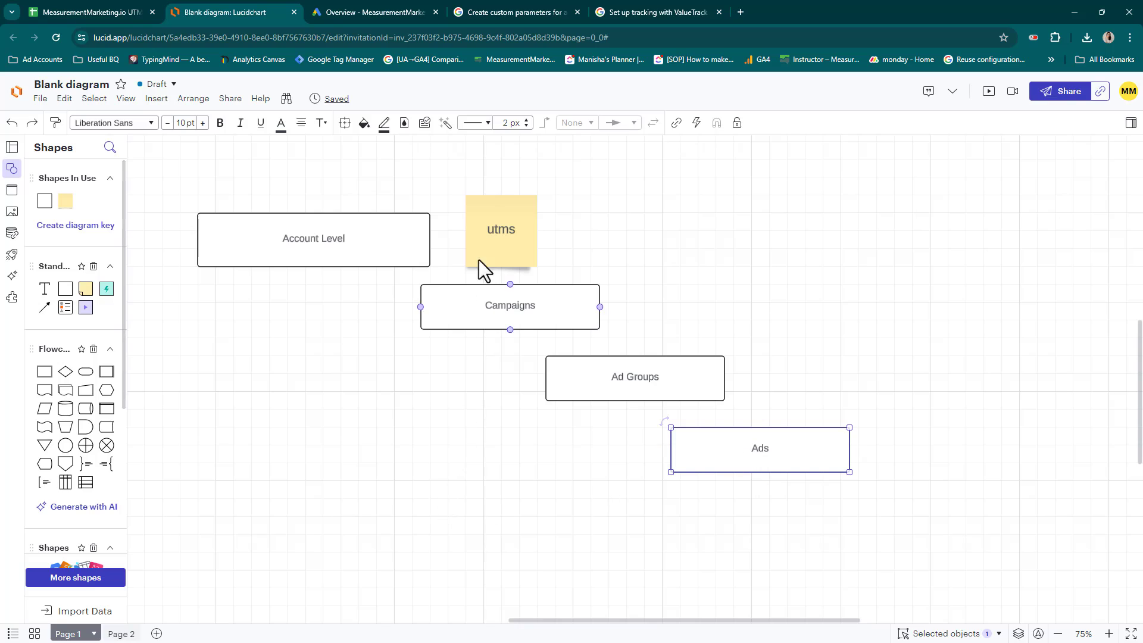
{"action": "left_click", "coordinate": [500, 240]}
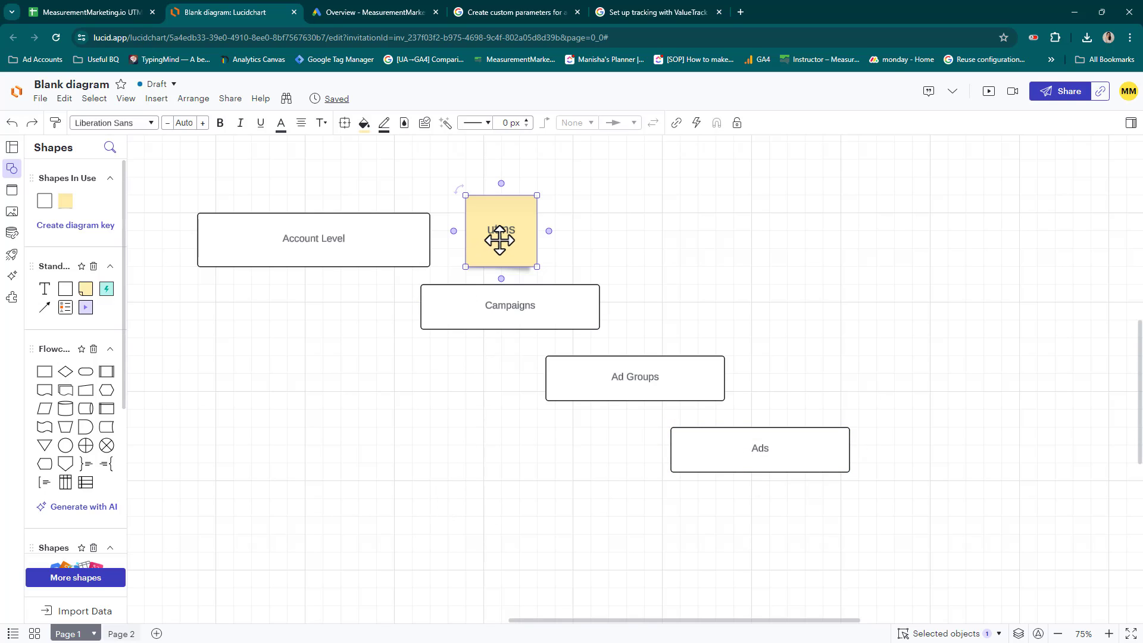
{"action": "left_click_drag", "start_coordinate": [500, 240], "coordinate": [906, 442]}
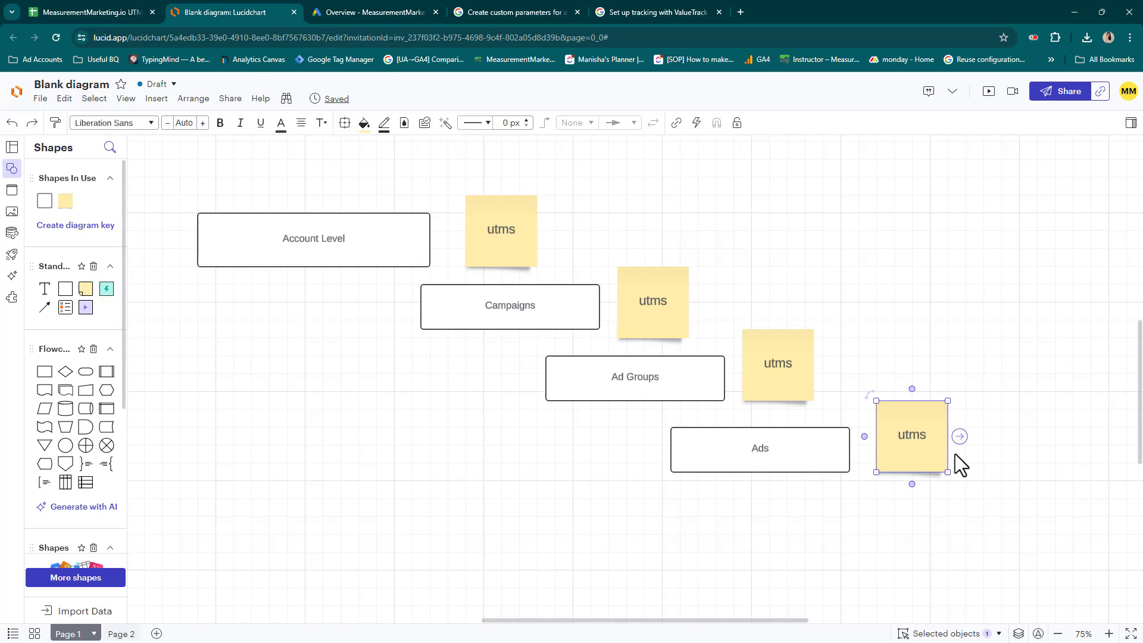
Step: Fill the utms note beside Ads light green
{"action": "left_click", "coordinate": [910, 449]}
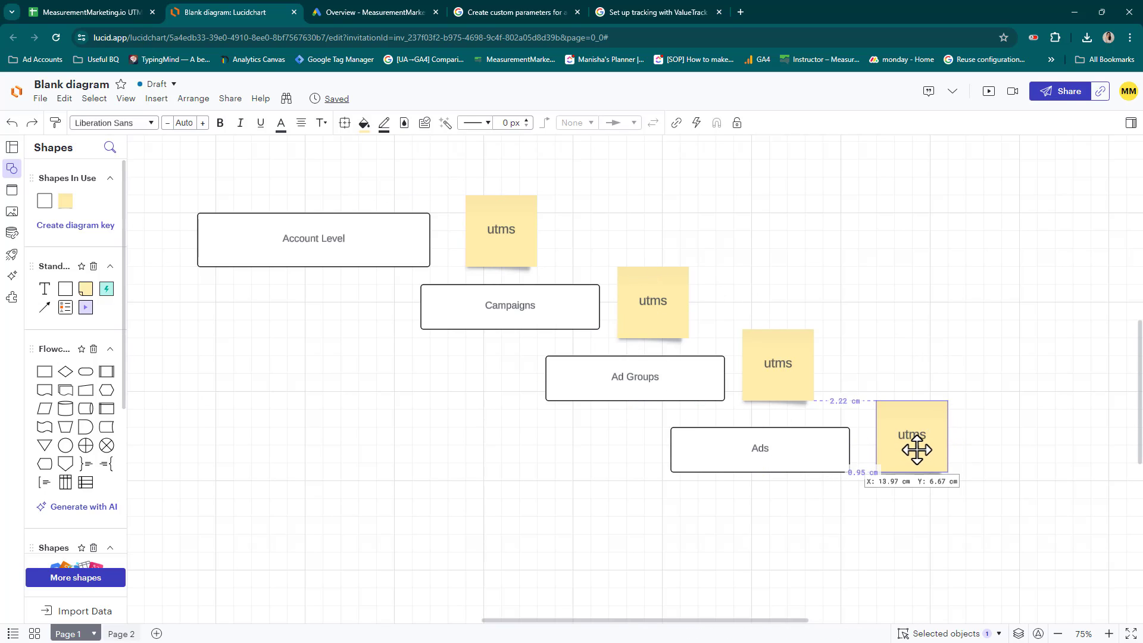
{"action": "left_click", "coordinate": [363, 125]}
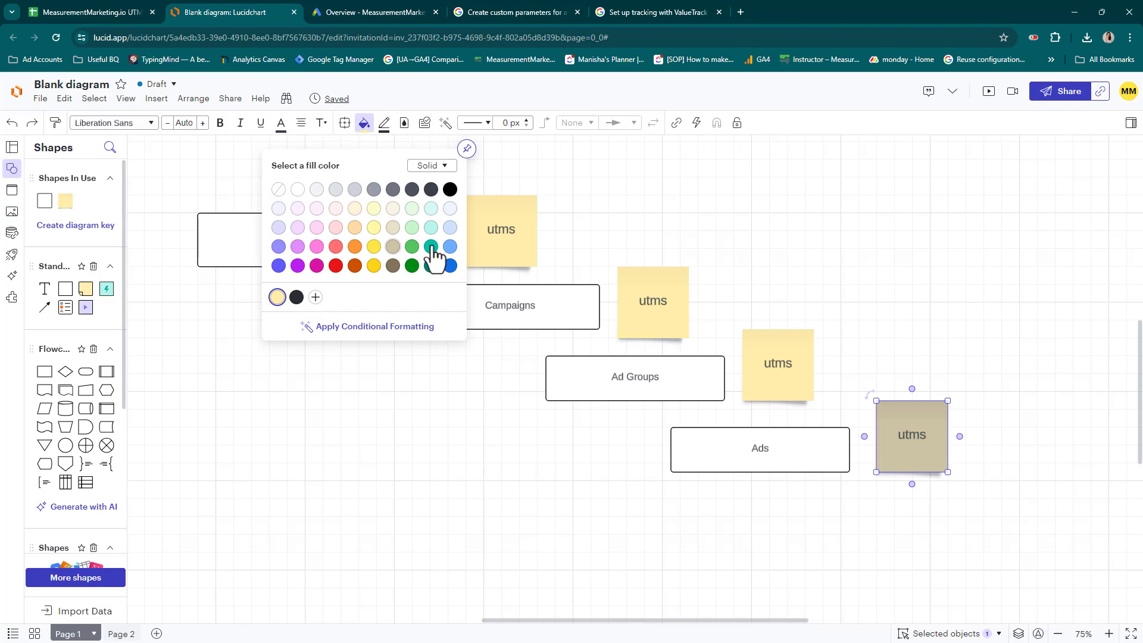
{"action": "left_click", "coordinate": [412, 228]}
{"action": "left_click", "coordinate": [948, 323]}
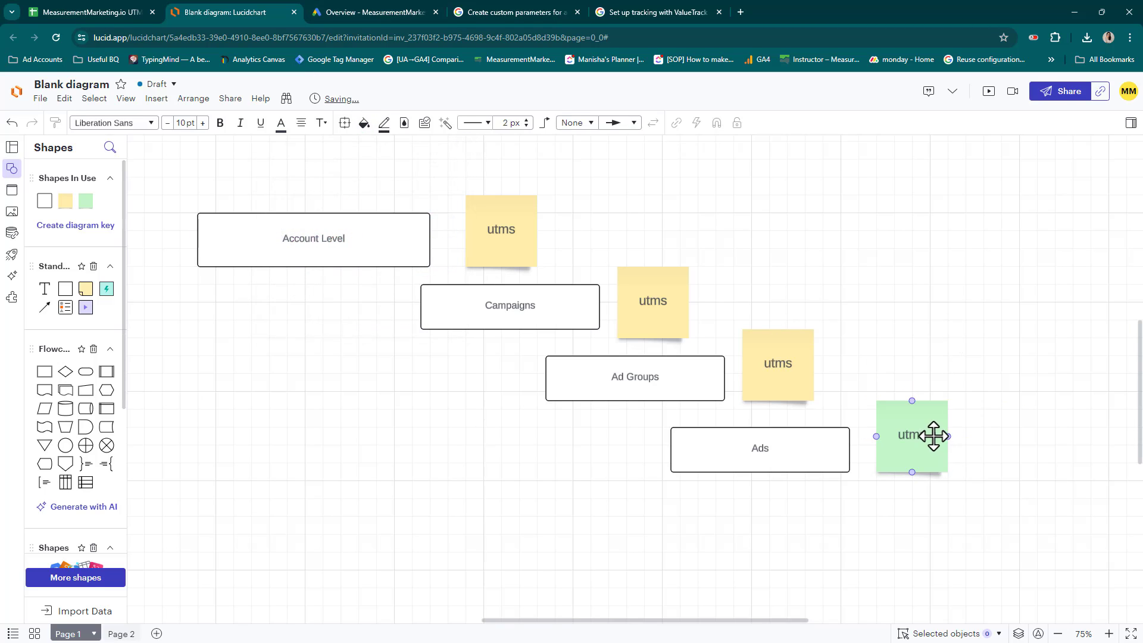
{"action": "left_click", "coordinate": [653, 320]}
{"action": "left_click", "coordinate": [762, 360]}
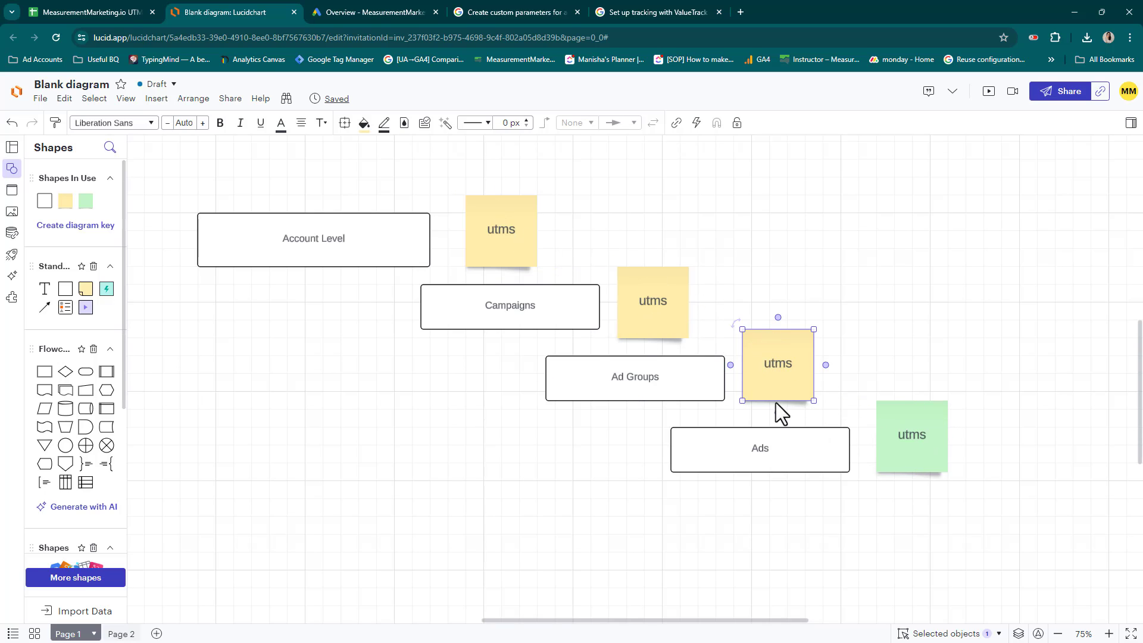
{"action": "left_click", "coordinate": [913, 436]}
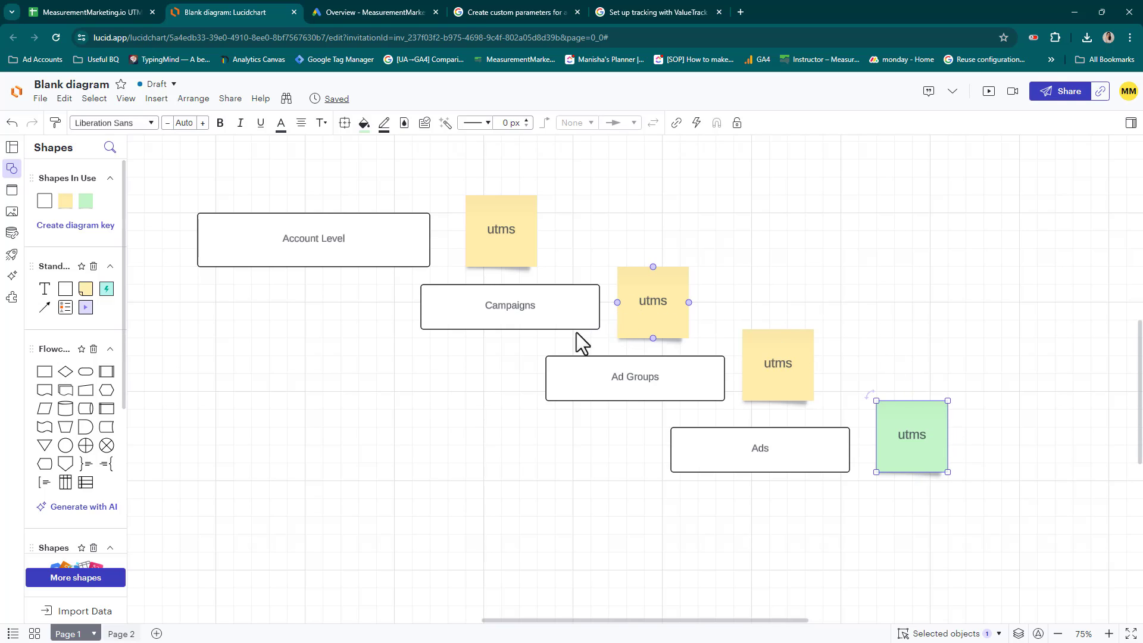
Step: Delete the utms notes beside Campaigns, Ad Groups and Ads, keeping the Account Level one
{"action": "left_click", "coordinate": [666, 301]}
{"action": "key", "text": "Delete"}
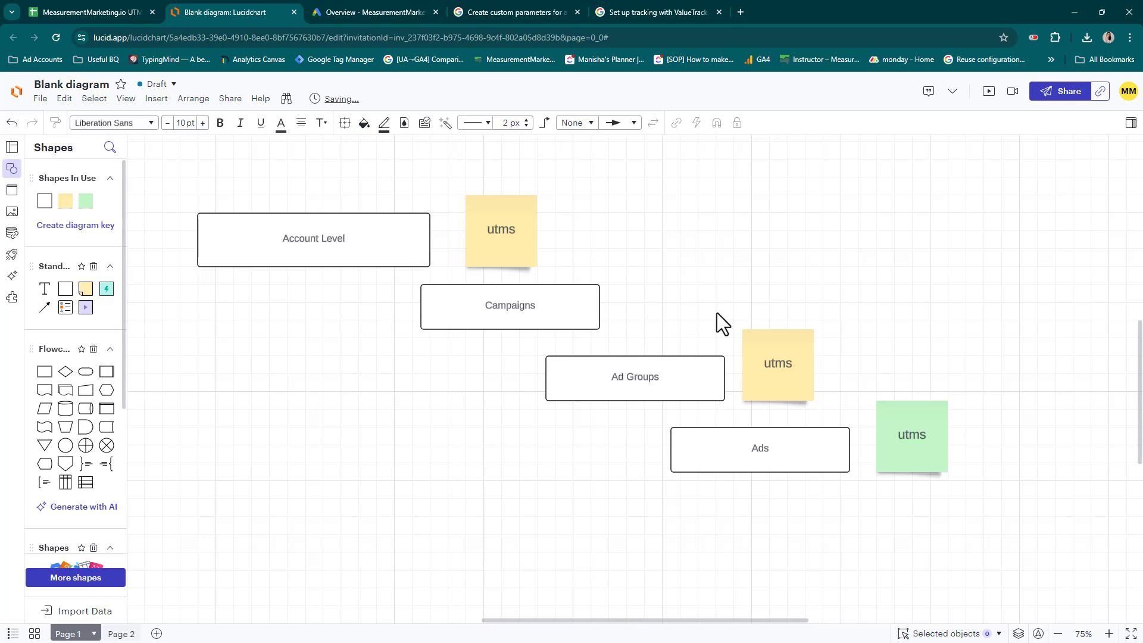
{"action": "left_click", "coordinate": [796, 340]}
{"action": "key", "text": "Delete"}
{"action": "left_click", "coordinate": [905, 416]}
{"action": "key", "text": "Delete"}
{"action": "left_click", "coordinate": [509, 213]}
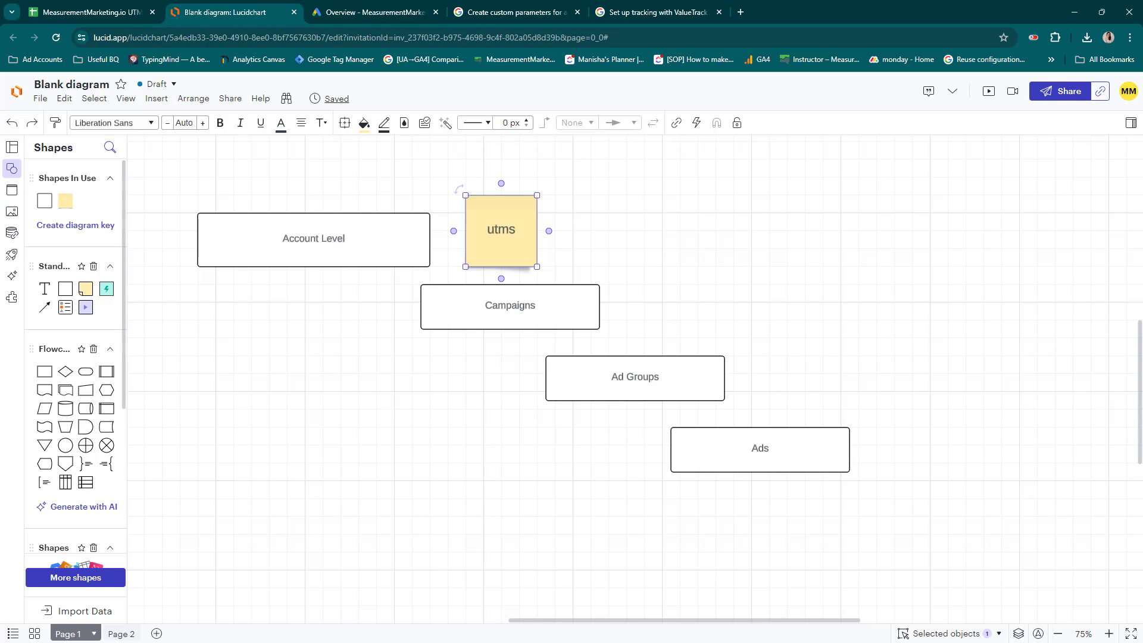
Step: In Google Ads Account settings, expand Auto-tagging and save it switched on
{"action": "left_click", "coordinate": [364, 14]}
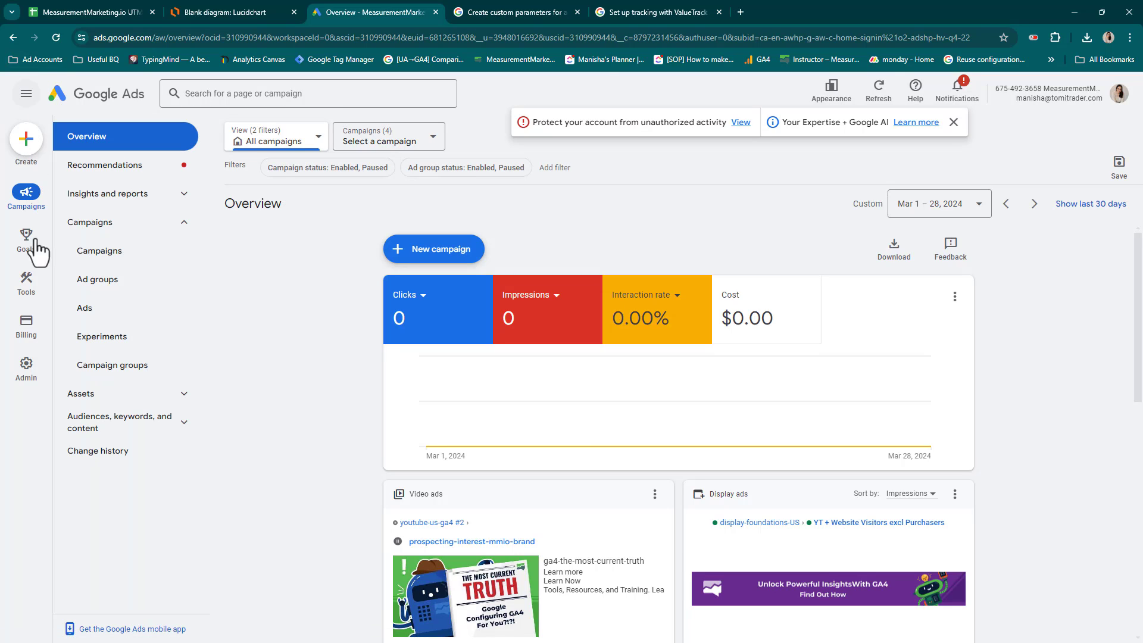
{"action": "mouse_move", "coordinate": [27, 384]}
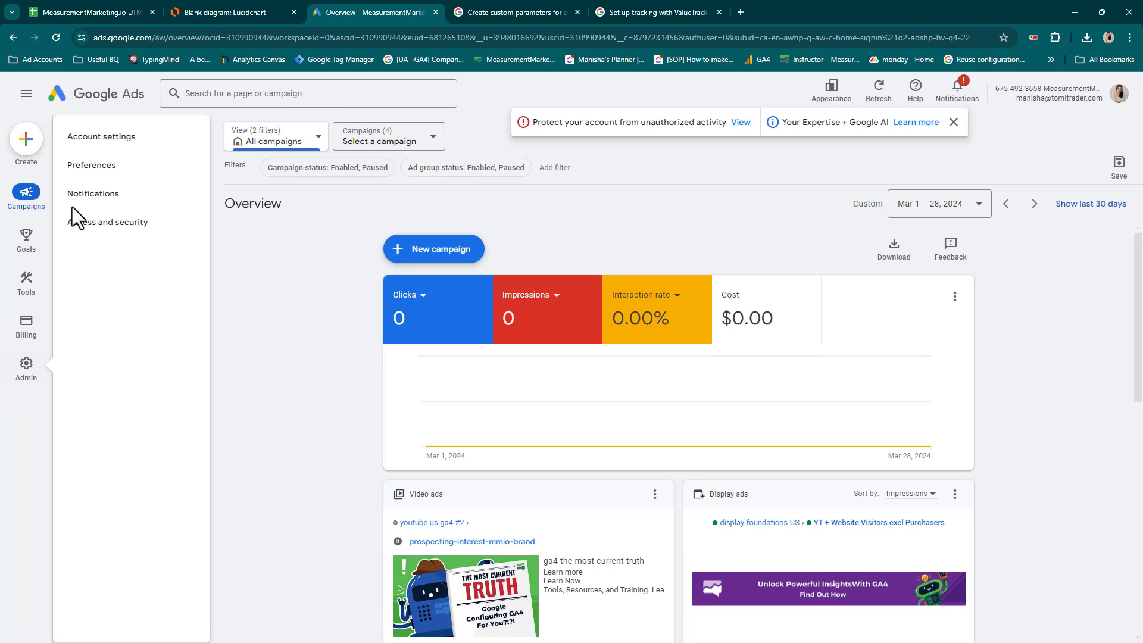
{"action": "left_click", "coordinate": [94, 142]}
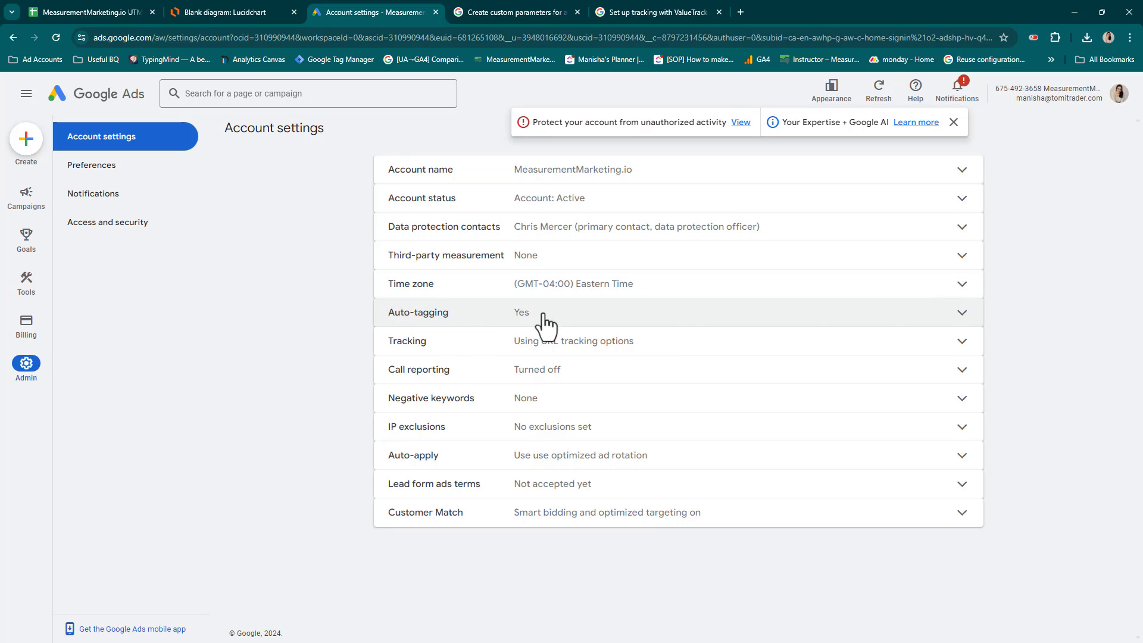
{"action": "left_click", "coordinate": [973, 313]}
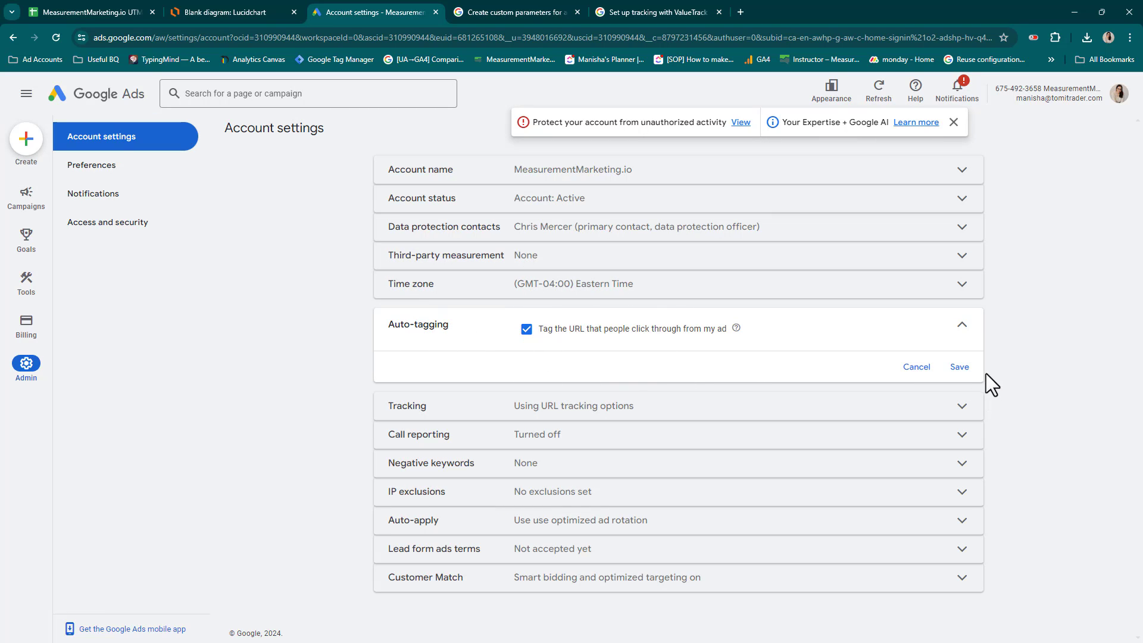
{"action": "left_click", "coordinate": [959, 368]}
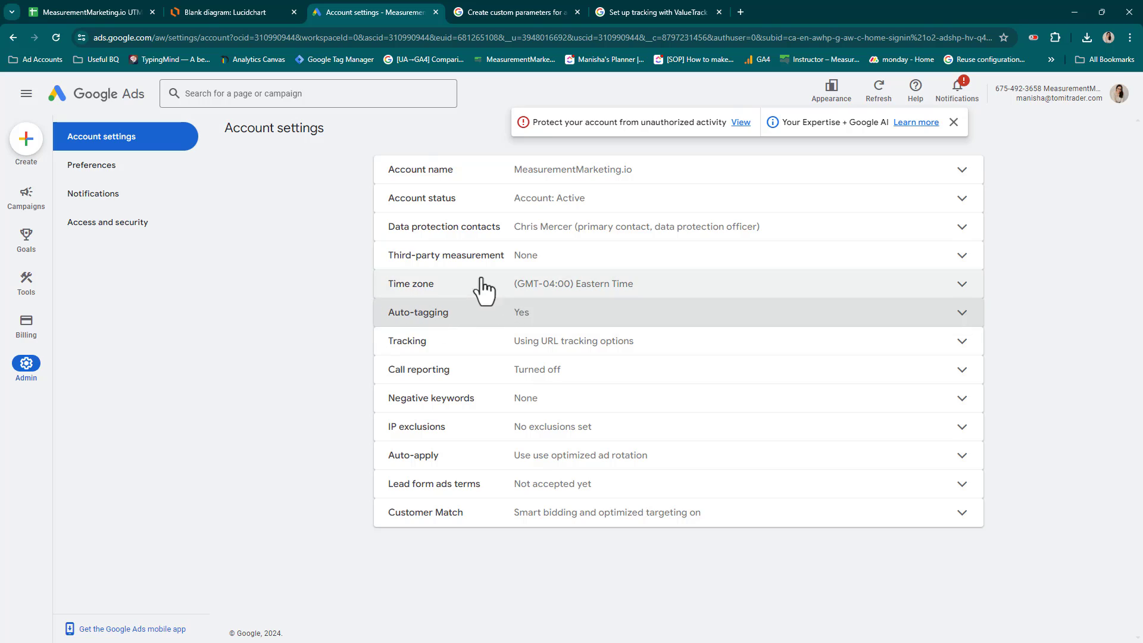
Step: Open the account's tracking template, select its URL, and nudge the utms note in Lucidchart
{"action": "left_click", "coordinate": [543, 348]}
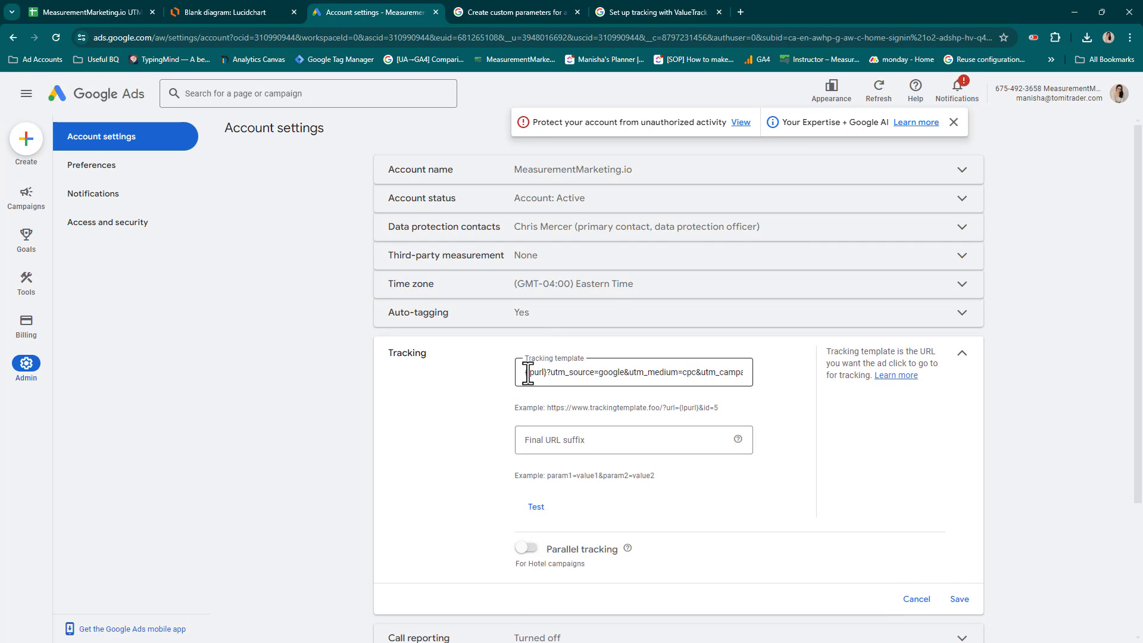
{"action": "left_click_drag", "start_coordinate": [527, 373], "coordinate": [804, 382]}
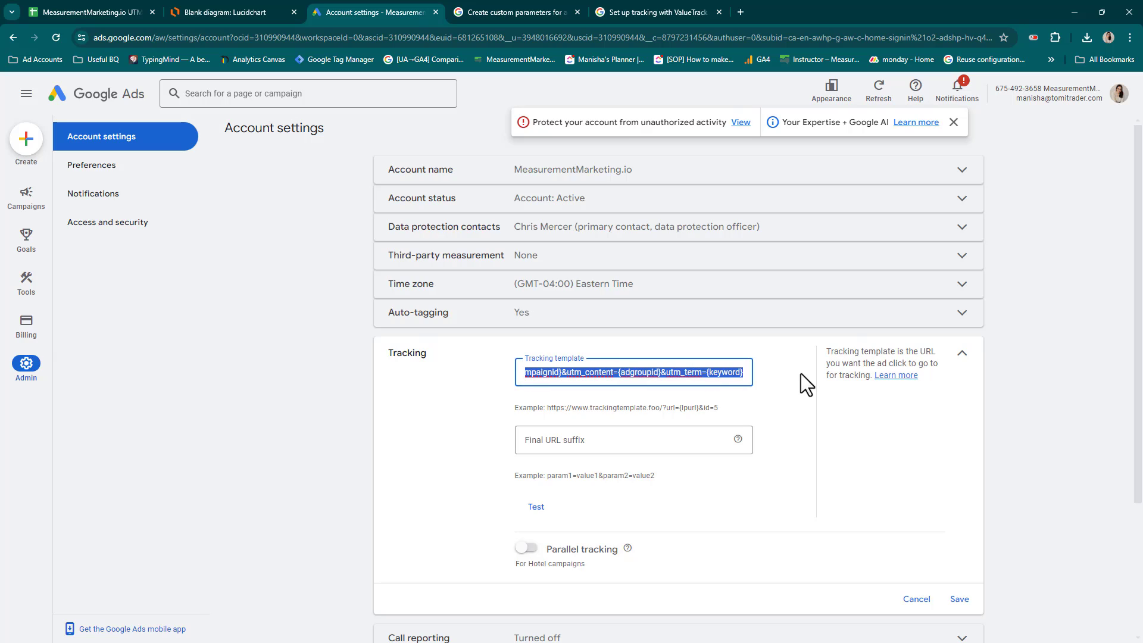
{"action": "left_click", "coordinate": [724, 372]}
{"action": "key", "text": "ctrl+a"}
{"action": "left_click", "coordinate": [258, 13]}
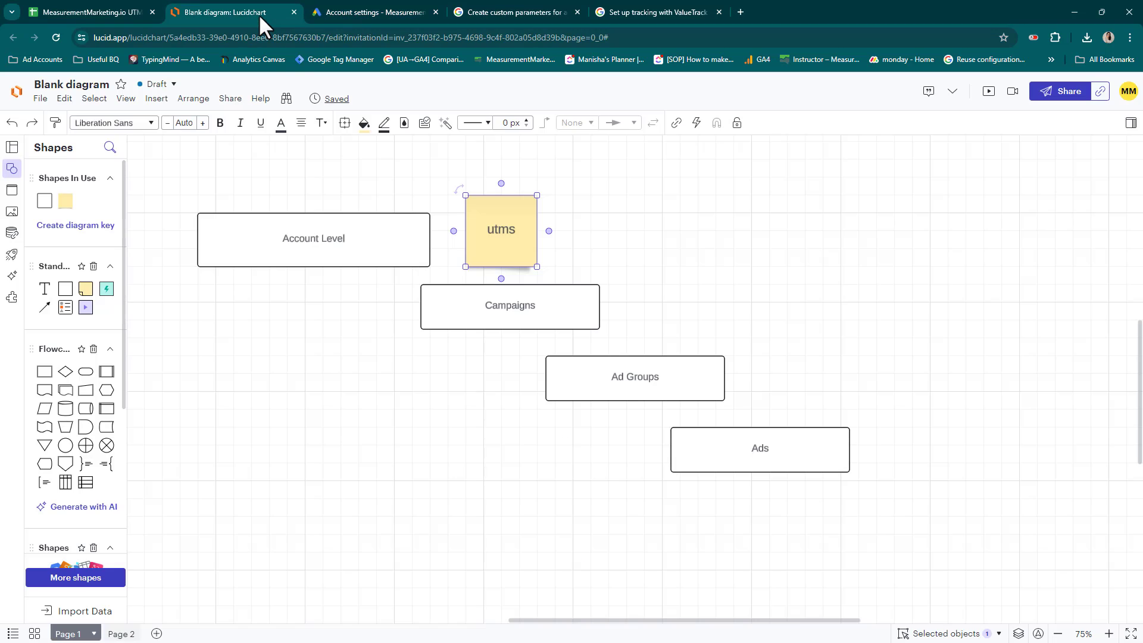
{"action": "left_click_drag", "start_coordinate": [503, 224], "coordinate": [502, 220]}
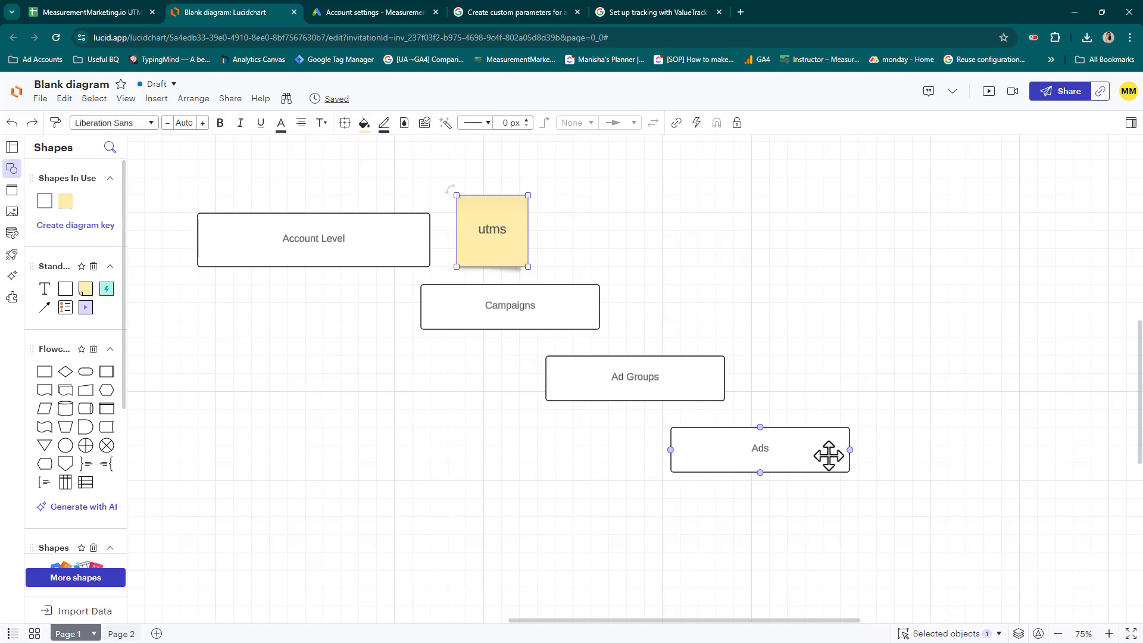
Step: Review the tracking template's {lpurl}, {adgroupid} and {keyword} parameters, then return to Lucidchart
{"action": "left_click", "coordinate": [376, 12]}
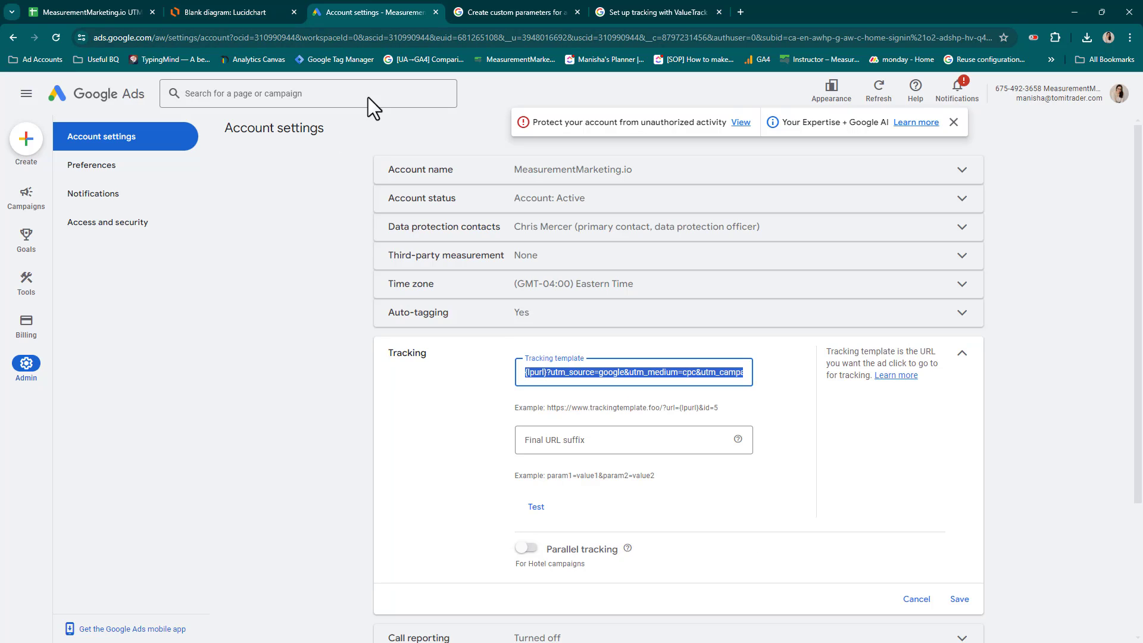
{"action": "left_click", "coordinate": [600, 373]}
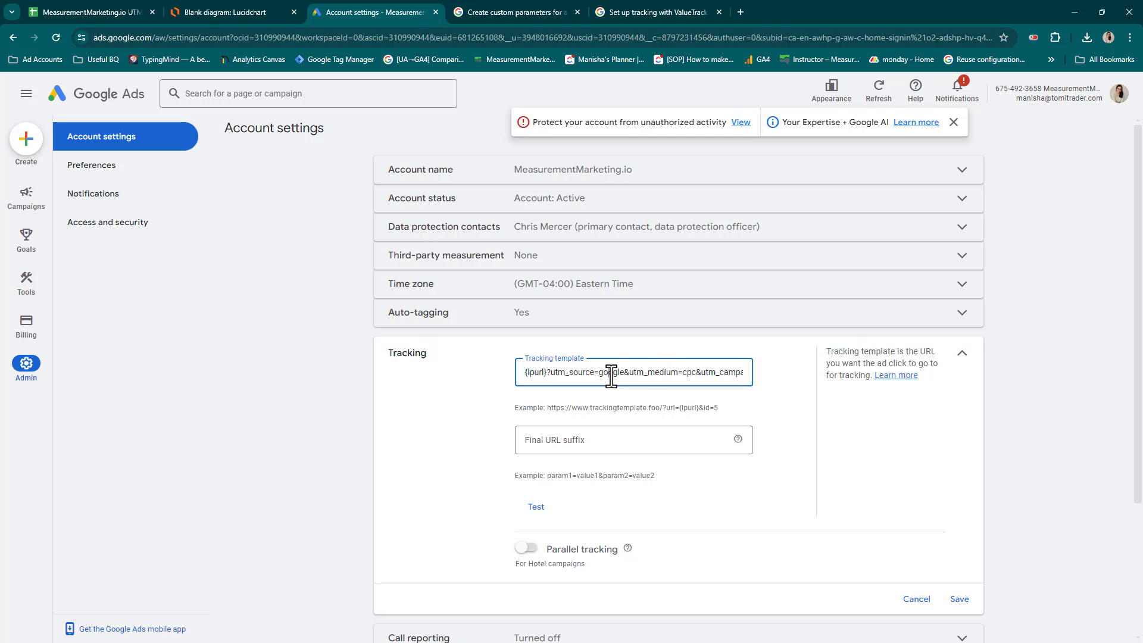
{"action": "left_click_drag", "start_coordinate": [547, 373], "coordinate": [503, 373]}
{"action": "left_click", "coordinate": [555, 373]}
{"action": "left_click_drag", "start_coordinate": [549, 375], "coordinate": [863, 397]}
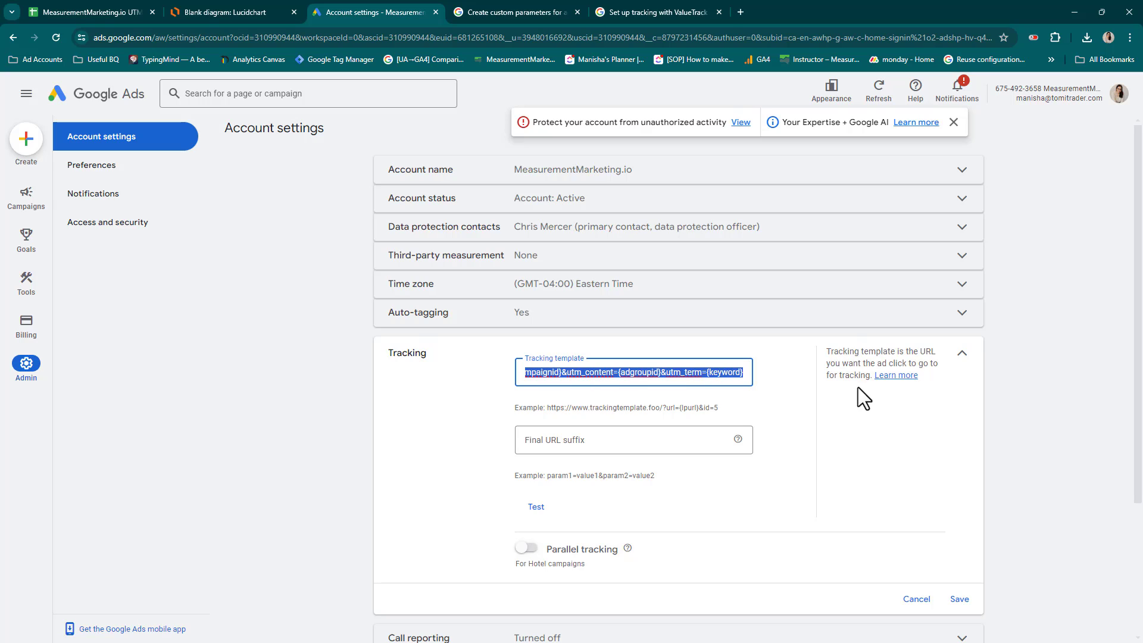
{"action": "left_click", "coordinate": [744, 371]}
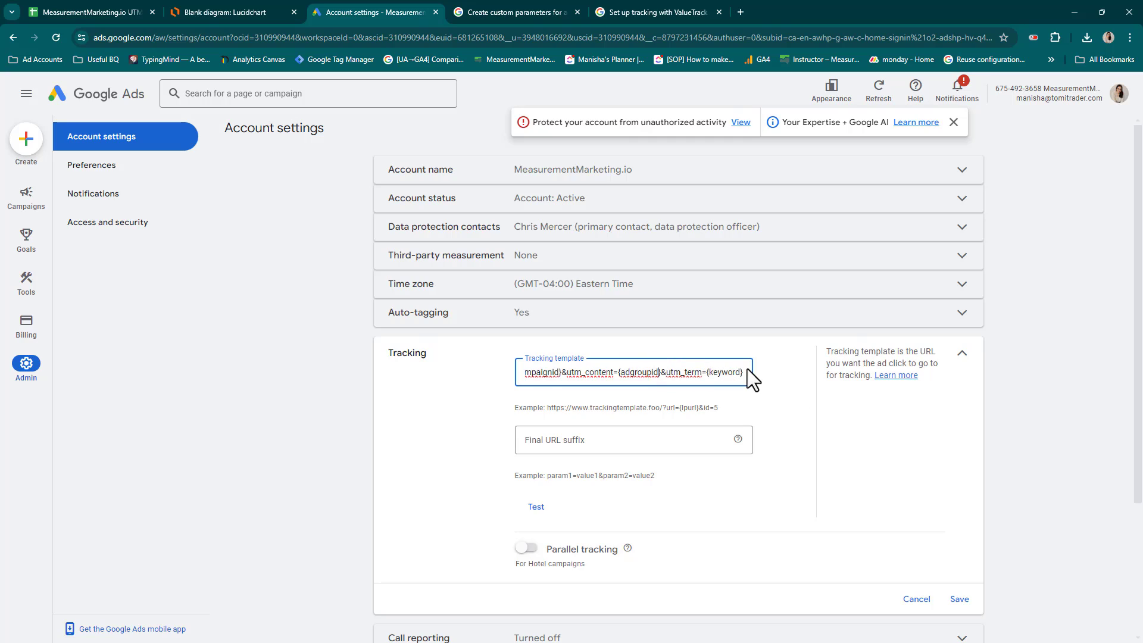
{"action": "left_click", "coordinate": [642, 372]}
{"action": "left_click", "coordinate": [728, 372]}
{"action": "left_click", "coordinate": [199, 11]}
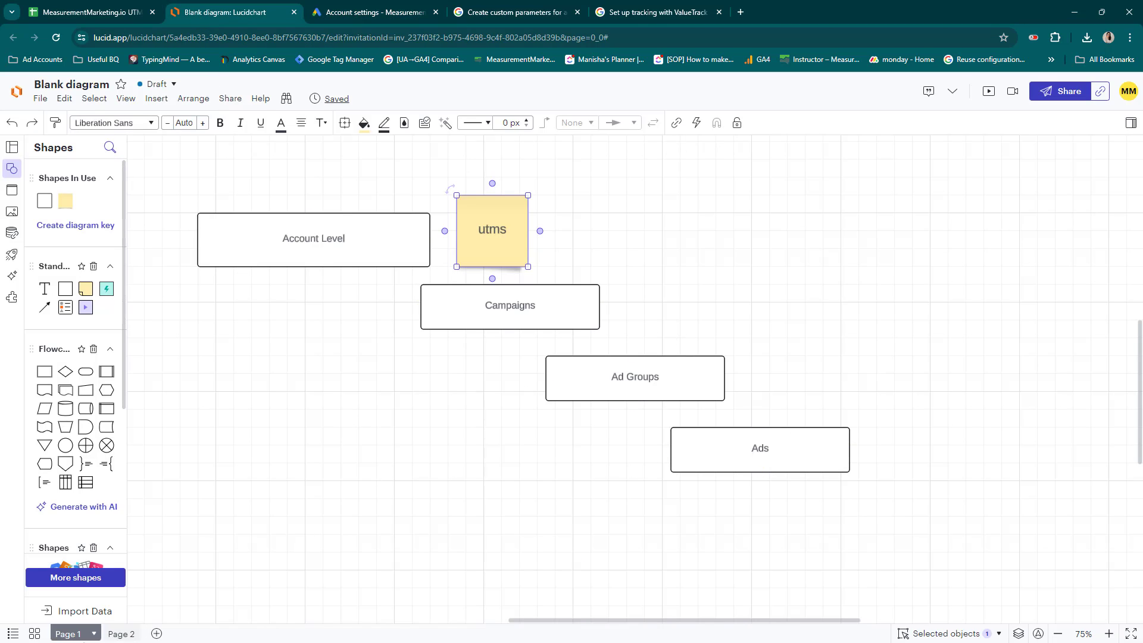
Step: On Page 2, shift the URL slightly right and label the ad boxes ad1 to ad4
{"action": "left_click", "coordinate": [119, 635]}
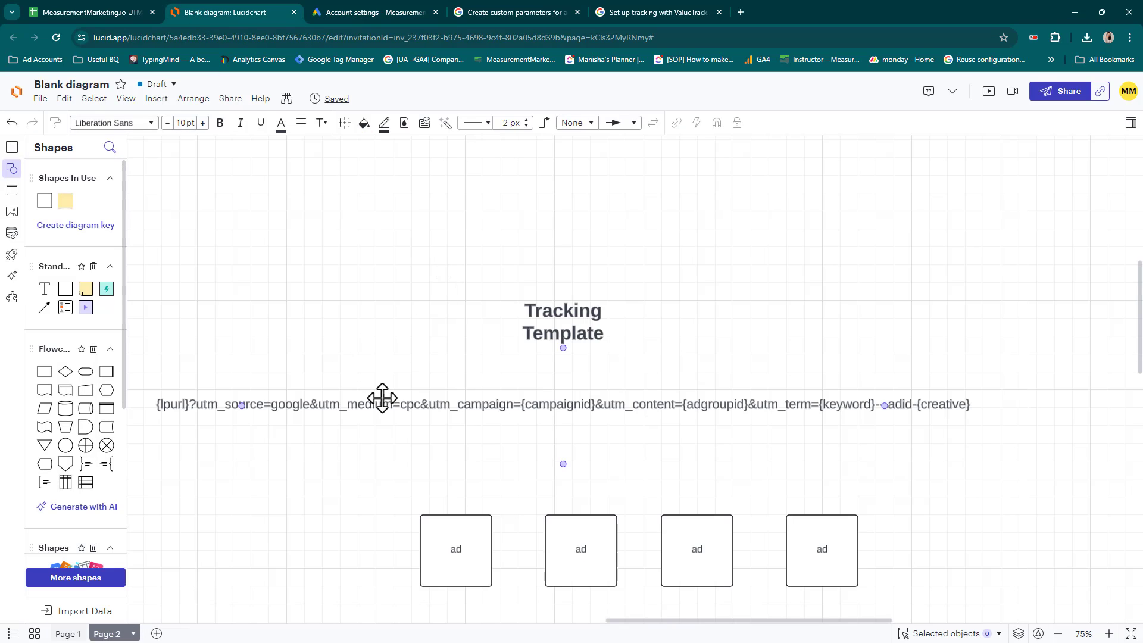
{"action": "left_click_drag", "start_coordinate": [356, 406], "coordinate": [373, 404]}
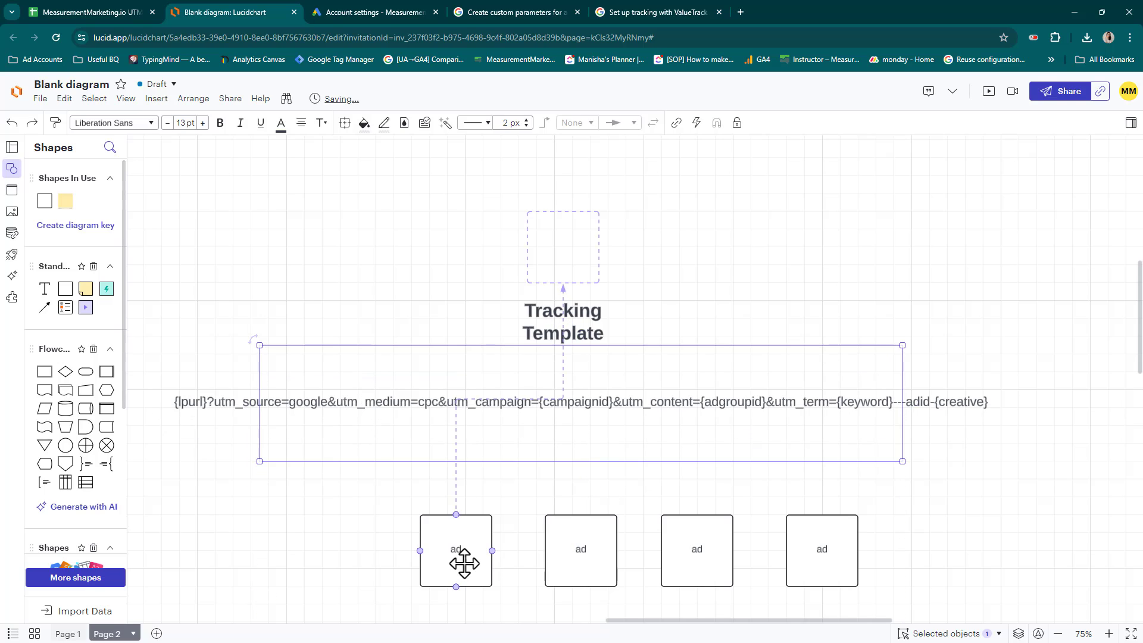
{"action": "left_click", "coordinate": [462, 543]}
{"action": "left_click", "coordinate": [464, 548]}
{"action": "type", "text": "1"}
{"action": "left_click", "coordinate": [581, 541]}
{"action": "left_click", "coordinate": [582, 544]}
{"action": "type", "text": "2"}
{"action": "left_click", "coordinate": [716, 547]}
{"action": "left_click", "coordinate": [714, 548]}
{"action": "type", "text": "3"}
{"action": "left_click", "coordinate": [844, 548]}
{"action": "double_click", "coordinate": [836, 551]}
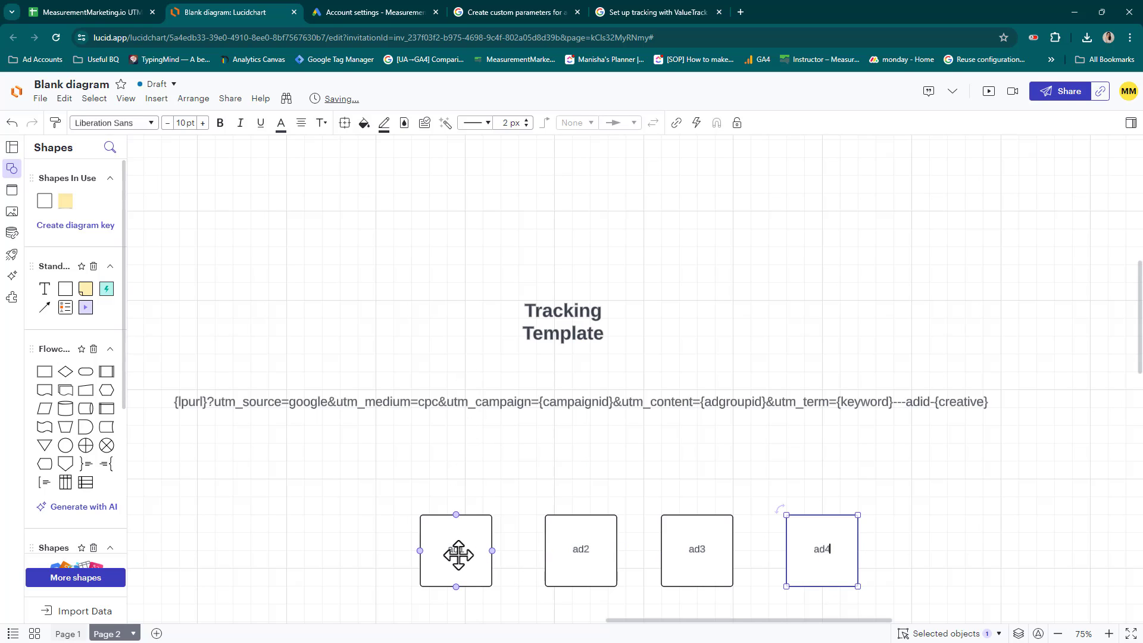
Step: Arrange ad1 and ad2 into an evenly spaced row with the other ad boxes
{"action": "left_click_drag", "start_coordinate": [462, 553], "coordinate": [213, 348]}
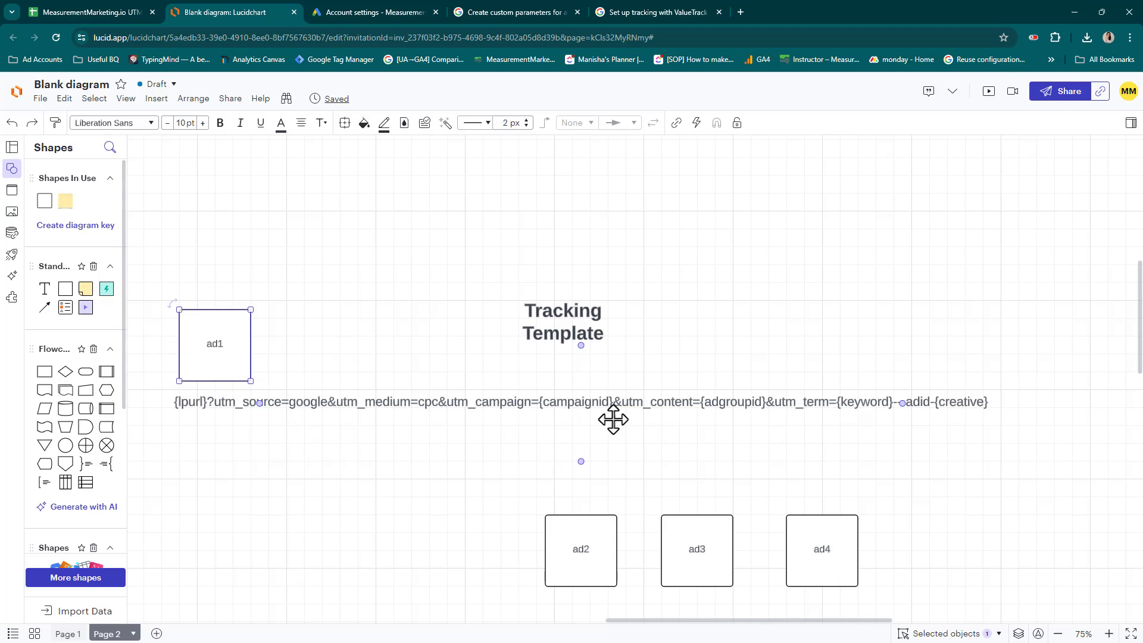
{"action": "left_click_drag", "start_coordinate": [235, 354], "coordinate": [436, 543]}
{"action": "mouse_move", "coordinate": [572, 549]}
{"action": "left_mouse_down"}
{"action": "mouse_move", "coordinate": [240, 385]}
{"action": "mouse_move", "coordinate": [365, 413]}
{"action": "mouse_move", "coordinate": [581, 551]}
{"action": "left_mouse_up"}
{"action": "left_click_drag", "start_coordinate": [388, 532], "coordinate": [470, 551]}
Step: Edit the tracking template URL text and highlight {lpurl} at its start
{"action": "left_click", "coordinate": [390, 408]}
{"action": "double_click", "coordinate": [390, 408]}
{"action": "left_click", "coordinate": [187, 409]}
{"action": "left_click_drag", "start_coordinate": [208, 405], "coordinate": [176, 404]}
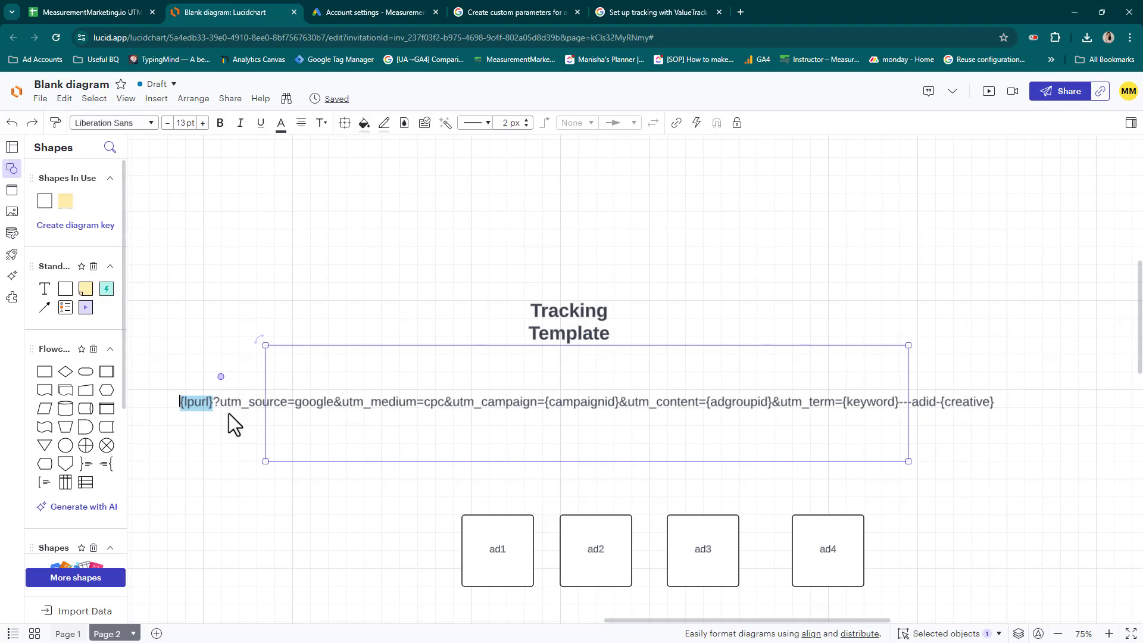
{"action": "left_click", "coordinate": [231, 400]}
{"action": "left_click_drag", "start_coordinate": [222, 405], "coordinate": [338, 411]}
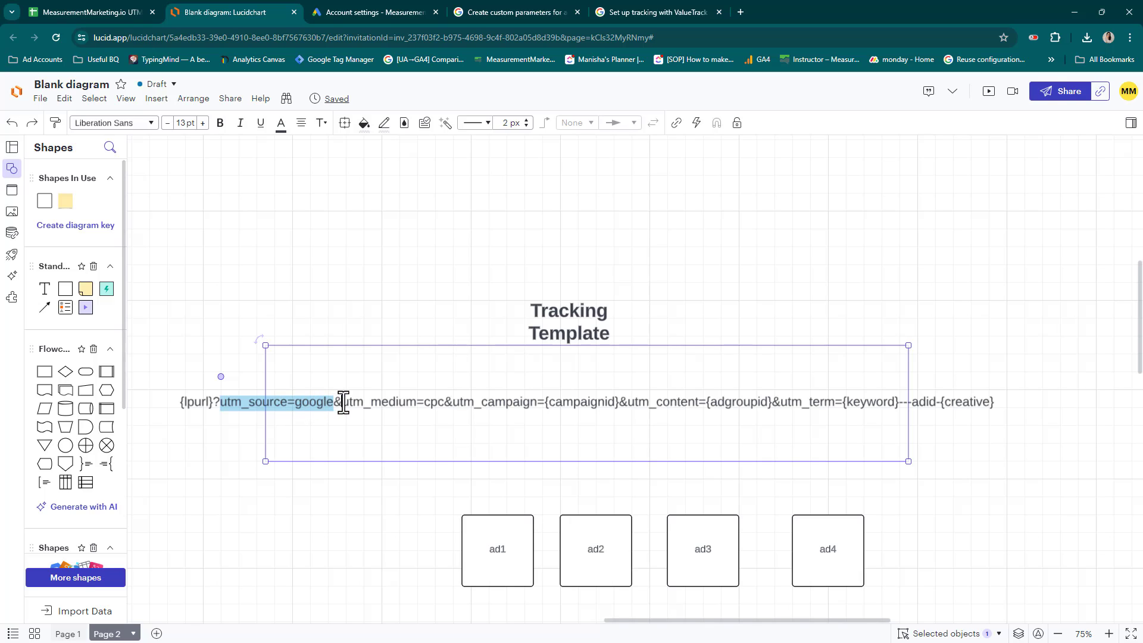
{"action": "left_click_drag", "start_coordinate": [344, 401], "coordinate": [346, 402]}
{"action": "key", "text": "ctrl+z"}
{"action": "left_click", "coordinate": [346, 402]}
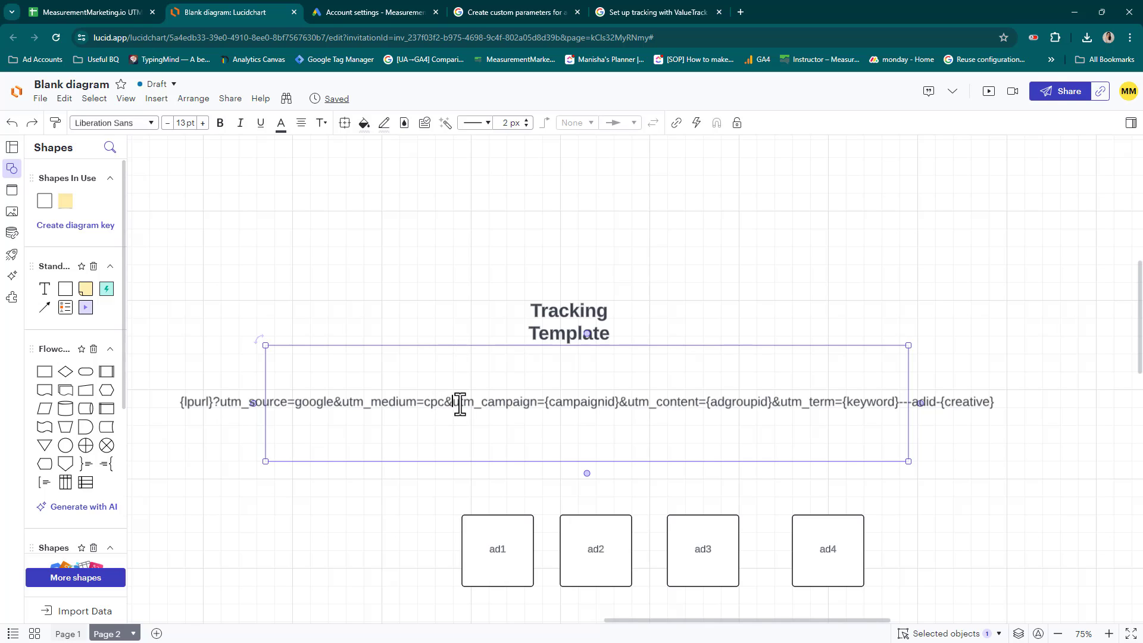
{"action": "left_click_drag", "start_coordinate": [460, 403], "coordinate": [617, 399]}
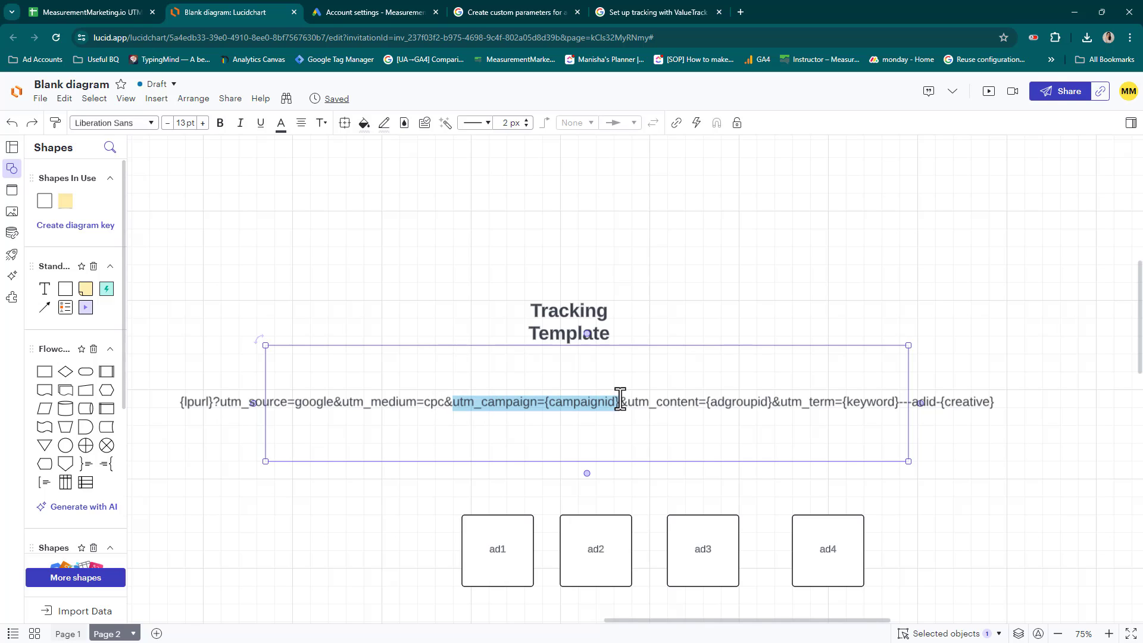
{"action": "left_click", "coordinate": [619, 399]}
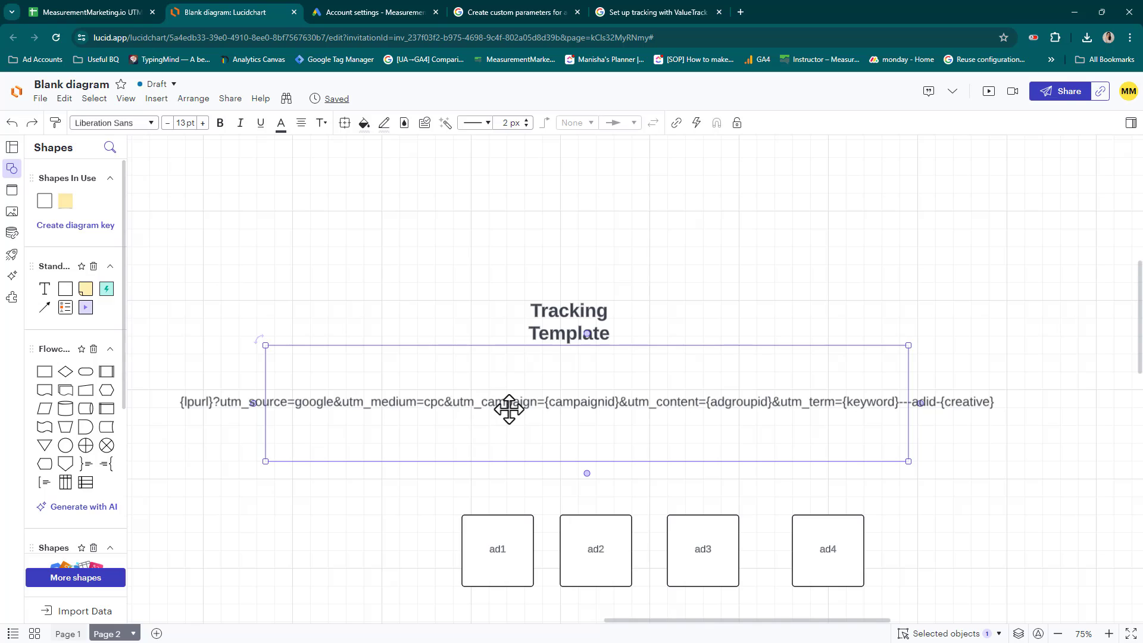
{"action": "left_click_drag", "start_coordinate": [543, 403], "coordinate": [617, 403]}
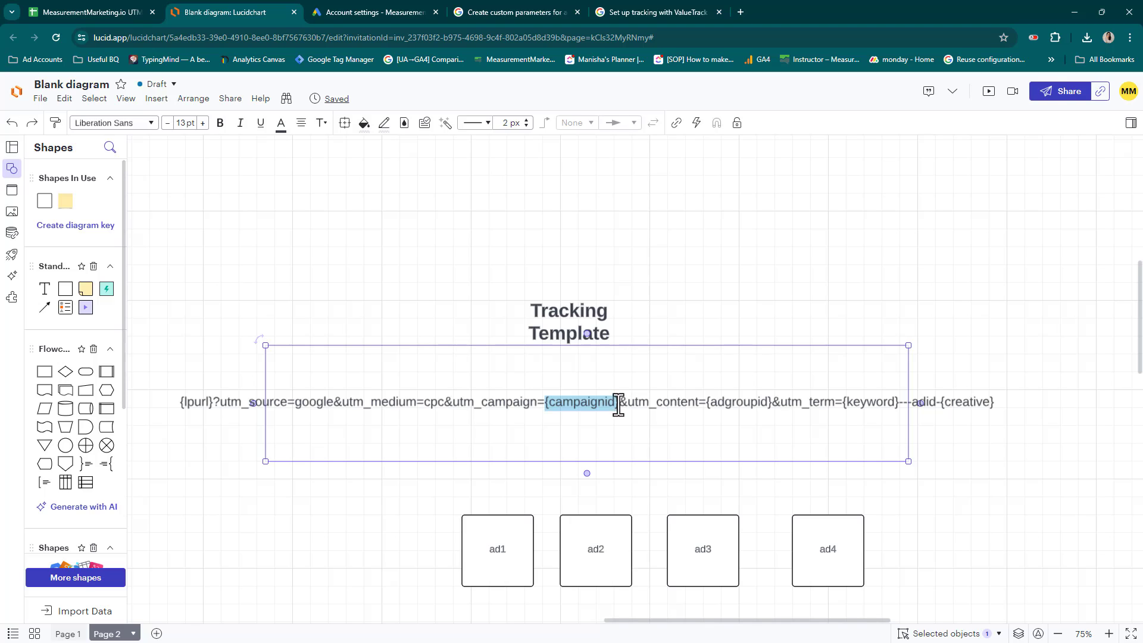
{"action": "left_click_drag", "start_coordinate": [617, 408], "coordinate": [620, 406]}
{"action": "left_click", "coordinate": [668, 6]}
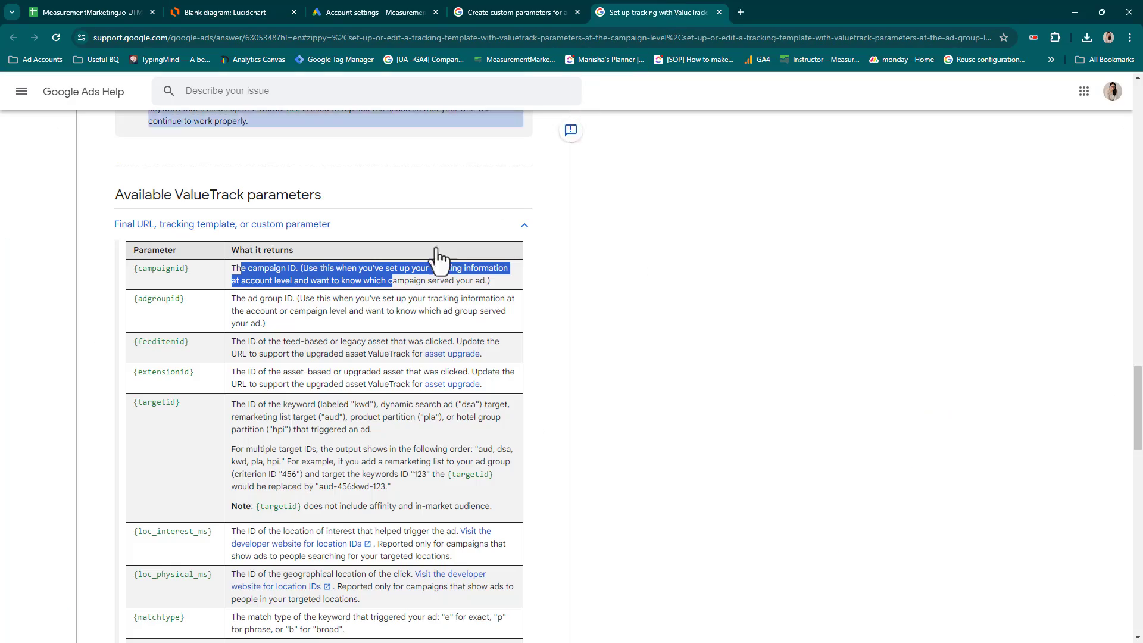
{"action": "scroll", "coordinate": [515, 301], "scroll_direction": "up", "scroll_amount": 20}
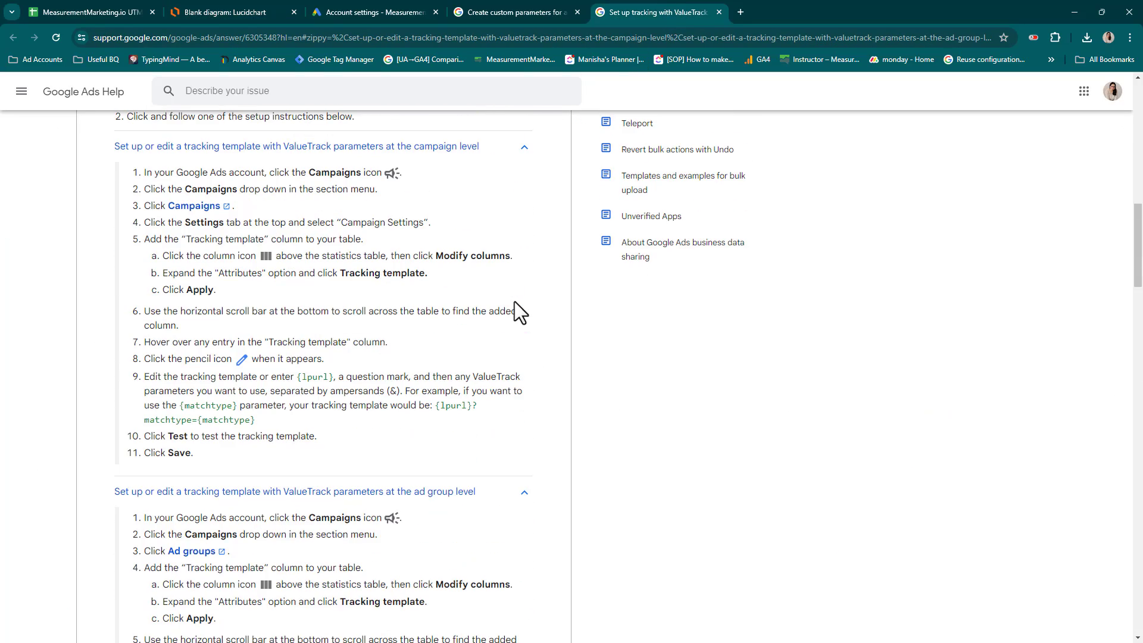
{"action": "scroll", "coordinate": [394, 241], "scroll_direction": "up", "scroll_amount": 5}
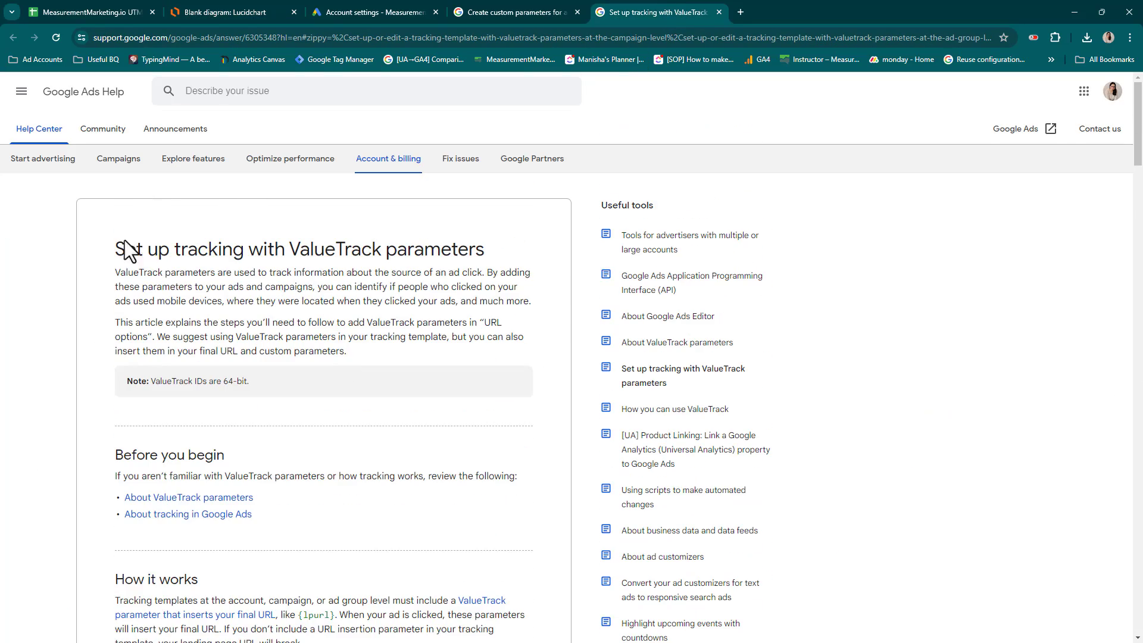
{"action": "left_click_drag", "start_coordinate": [143, 249], "coordinate": [520, 259]}
{"action": "left_click", "coordinate": [541, 259]}
{"action": "scroll", "coordinate": [538, 261], "scroll_direction": "down", "scroll_amount": 5}
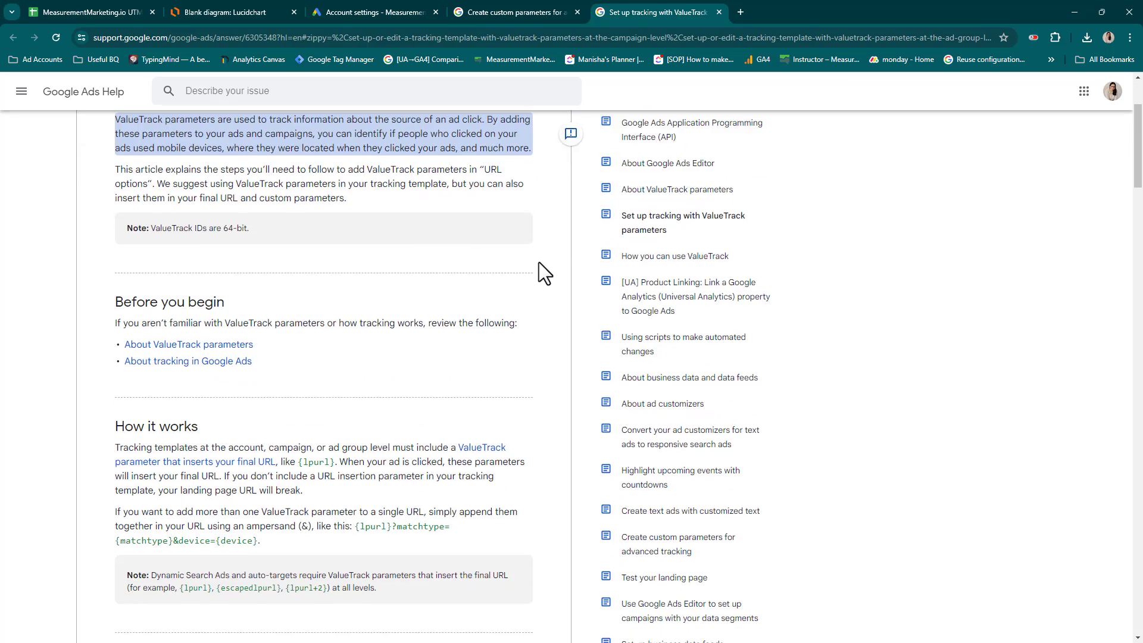
{"action": "scroll", "coordinate": [538, 262], "scroll_direction": "down", "scroll_amount": 13}
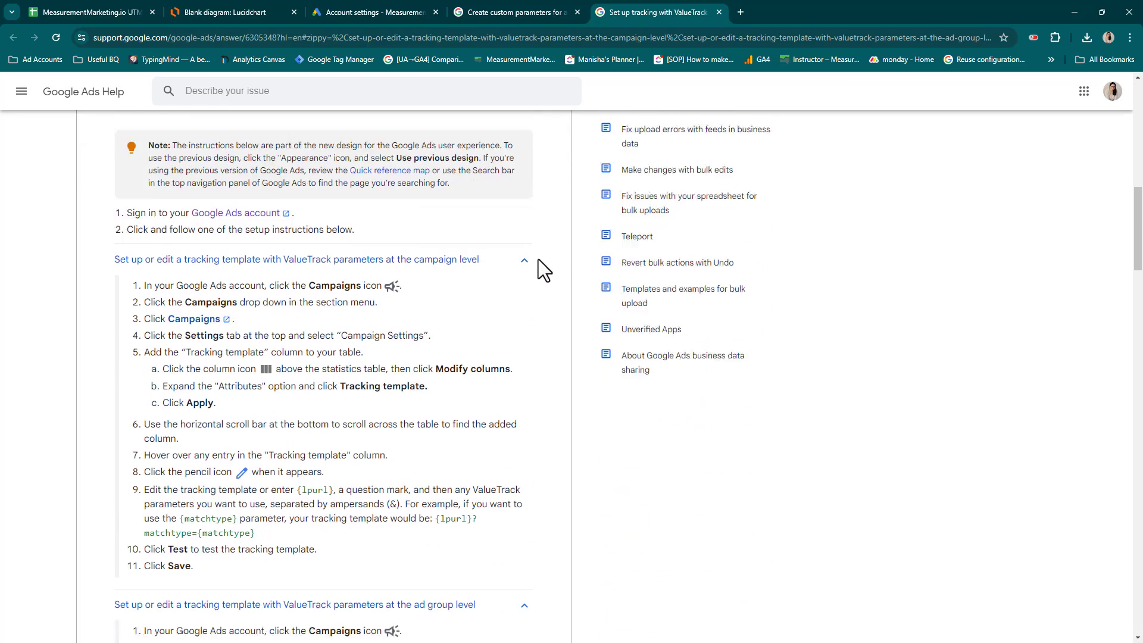
{"action": "scroll", "coordinate": [538, 258], "scroll_direction": "down", "scroll_amount": 5}
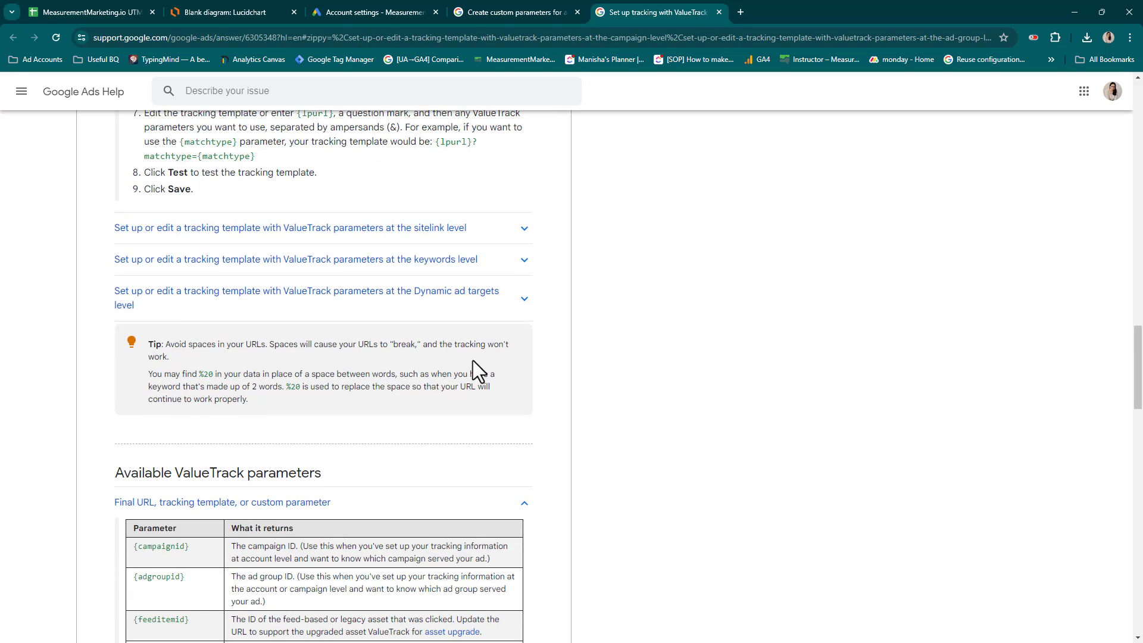
{"action": "scroll", "coordinate": [500, 375], "scroll_direction": "down", "scroll_amount": 2}
{"action": "left_click", "coordinate": [521, 369]}
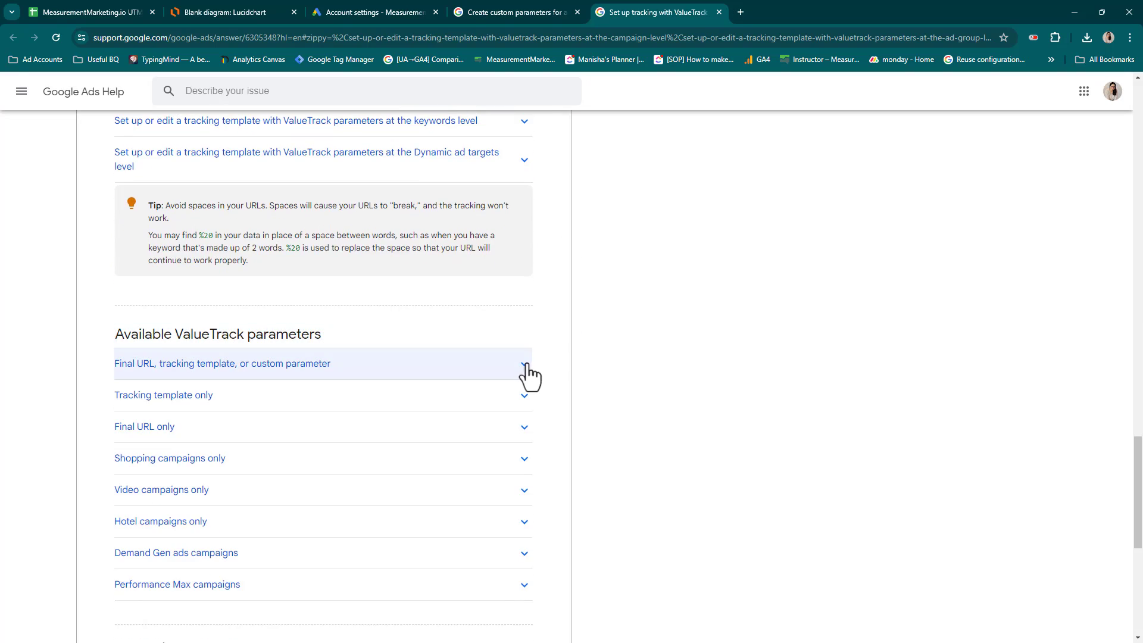
{"action": "left_click", "coordinate": [526, 372]}
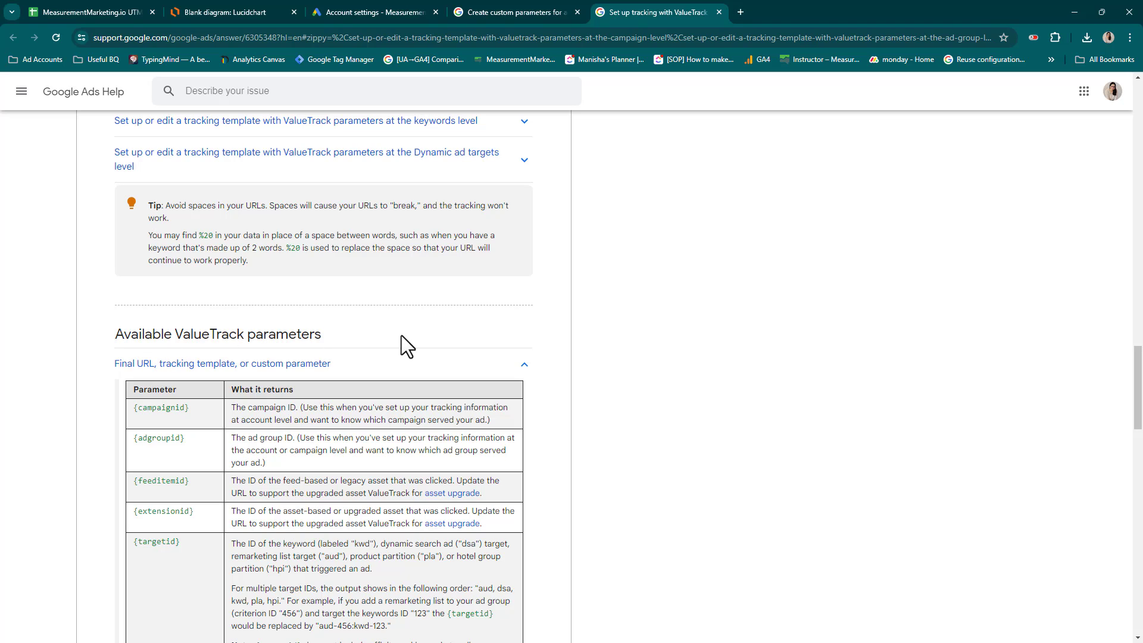
{"action": "scroll", "coordinate": [401, 335], "scroll_direction": "down", "scroll_amount": 5}
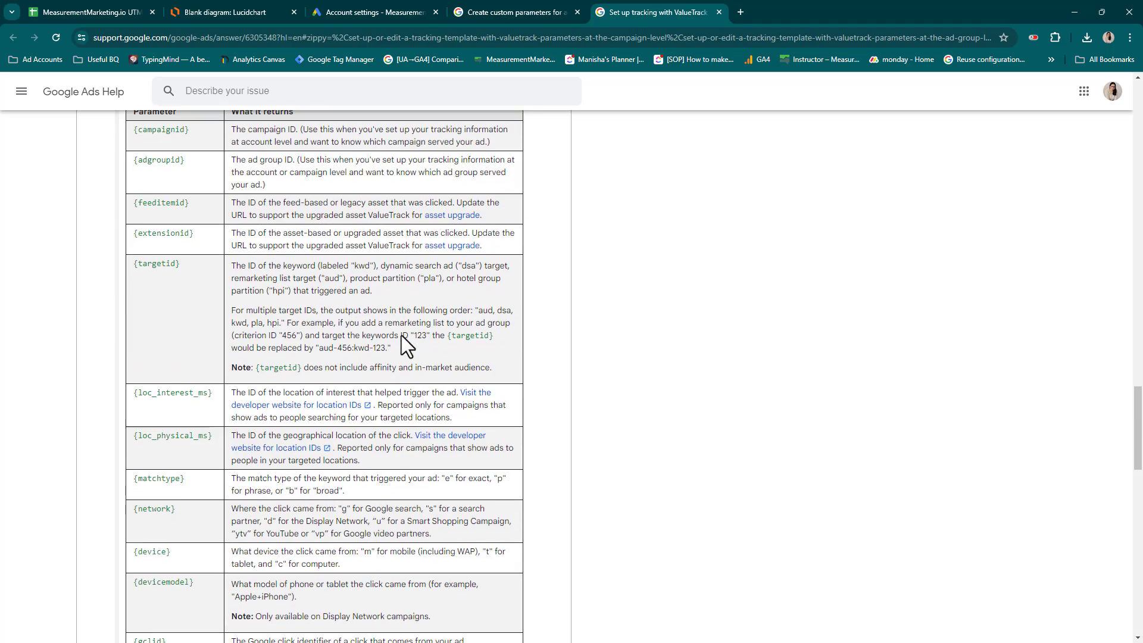
{"action": "scroll", "coordinate": [403, 336], "scroll_direction": "down", "scroll_amount": 9}
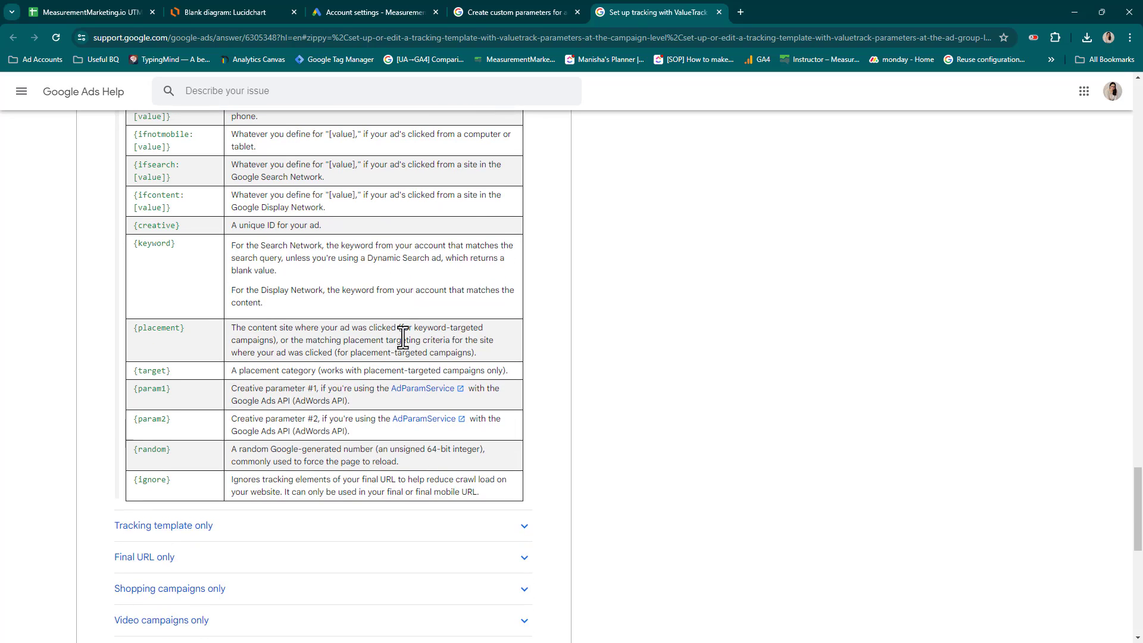
{"action": "scroll", "coordinate": [399, 342], "scroll_direction": "up", "scroll_amount": 5}
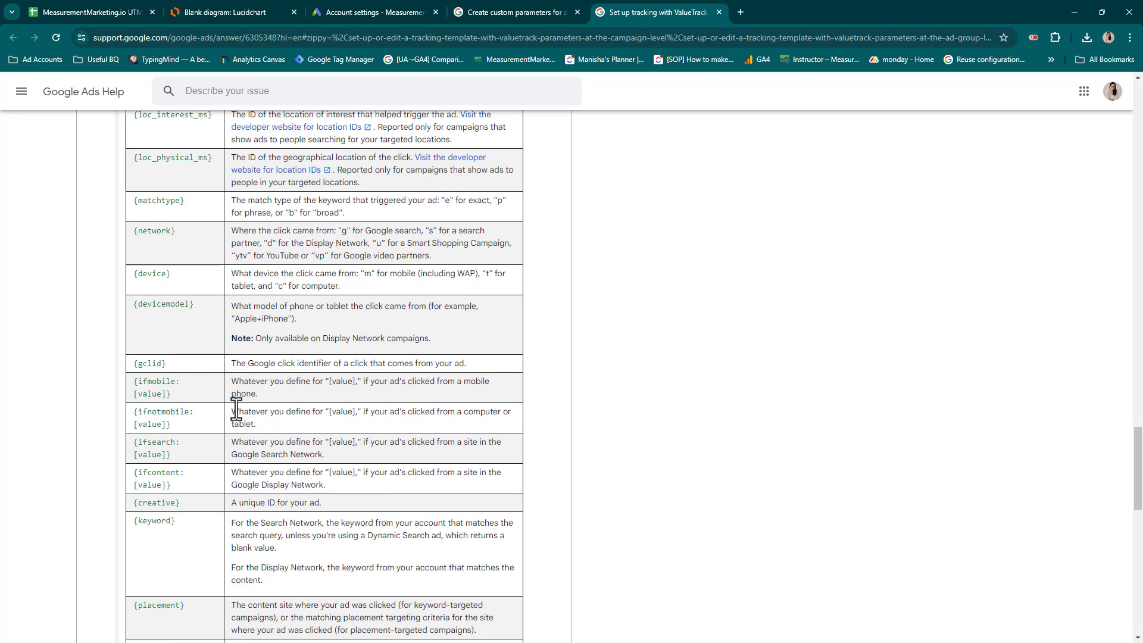
{"action": "scroll", "coordinate": [171, 301], "scroll_direction": "up", "scroll_amount": 2}
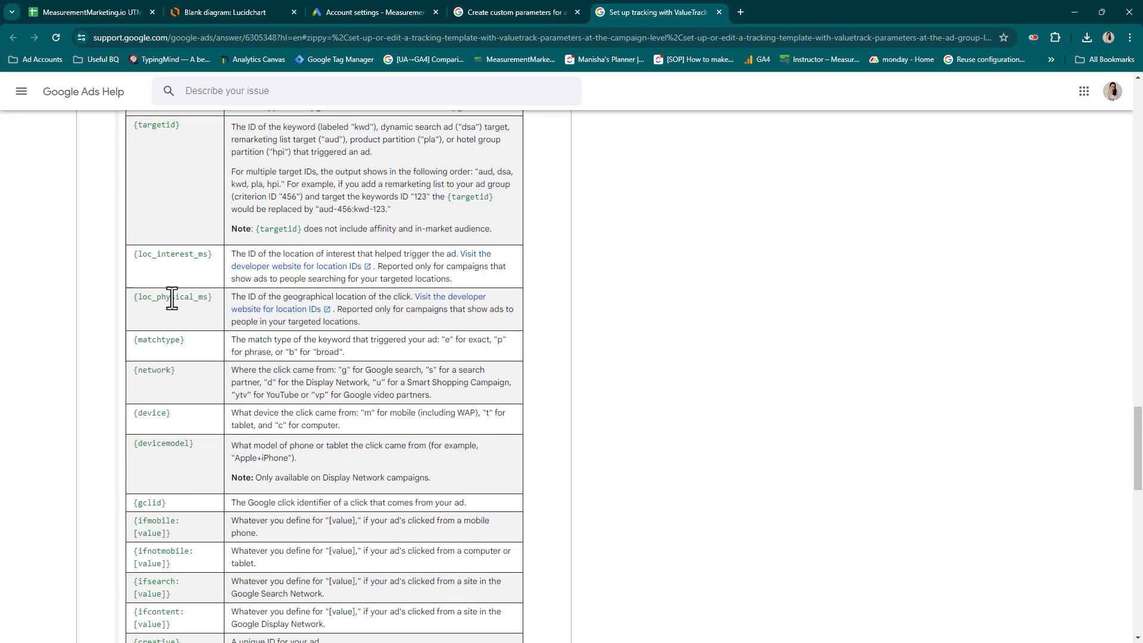
{"action": "scroll", "coordinate": [170, 506], "scroll_direction": "down", "scroll_amount": 5}
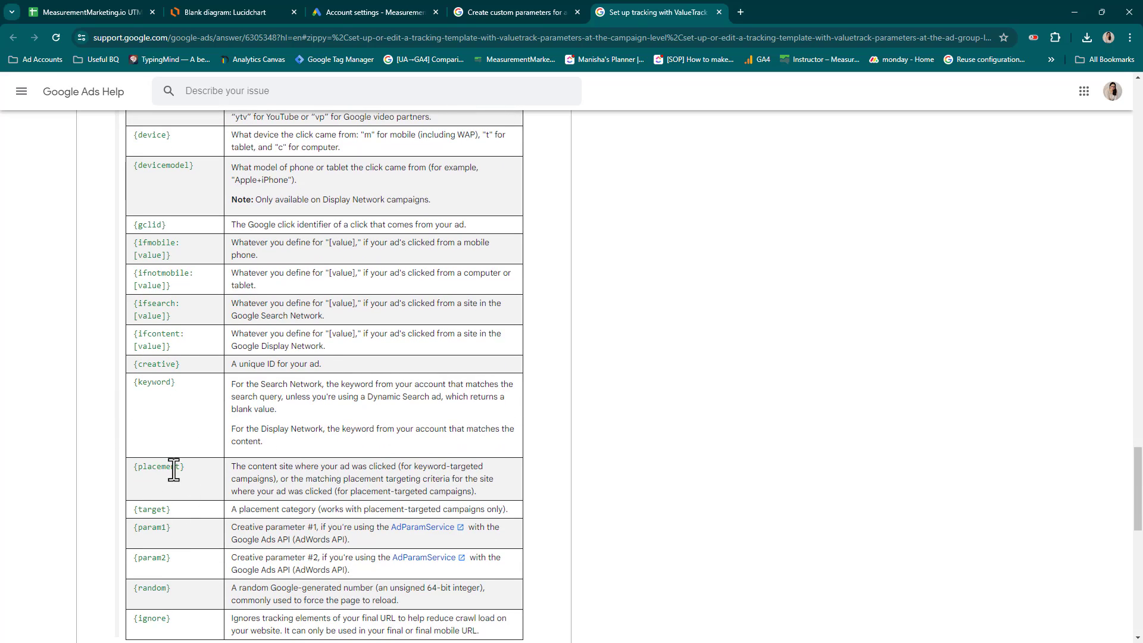
{"action": "scroll", "coordinate": [373, 477], "scroll_direction": "down", "scroll_amount": 2}
{"action": "scroll", "coordinate": [247, 429], "scroll_direction": "up", "scroll_amount": 2}
{"action": "scroll", "coordinate": [367, 375], "scroll_direction": "up", "scroll_amount": 9}
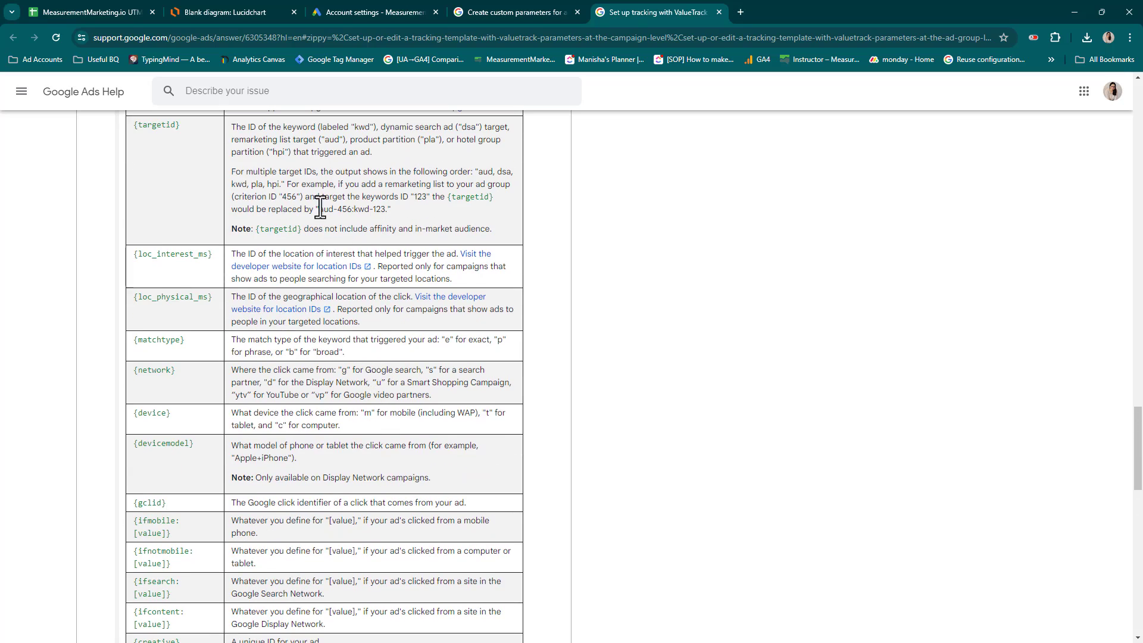
{"action": "left_click_drag", "start_coordinate": [154, 269], "coordinate": [513, 288]}
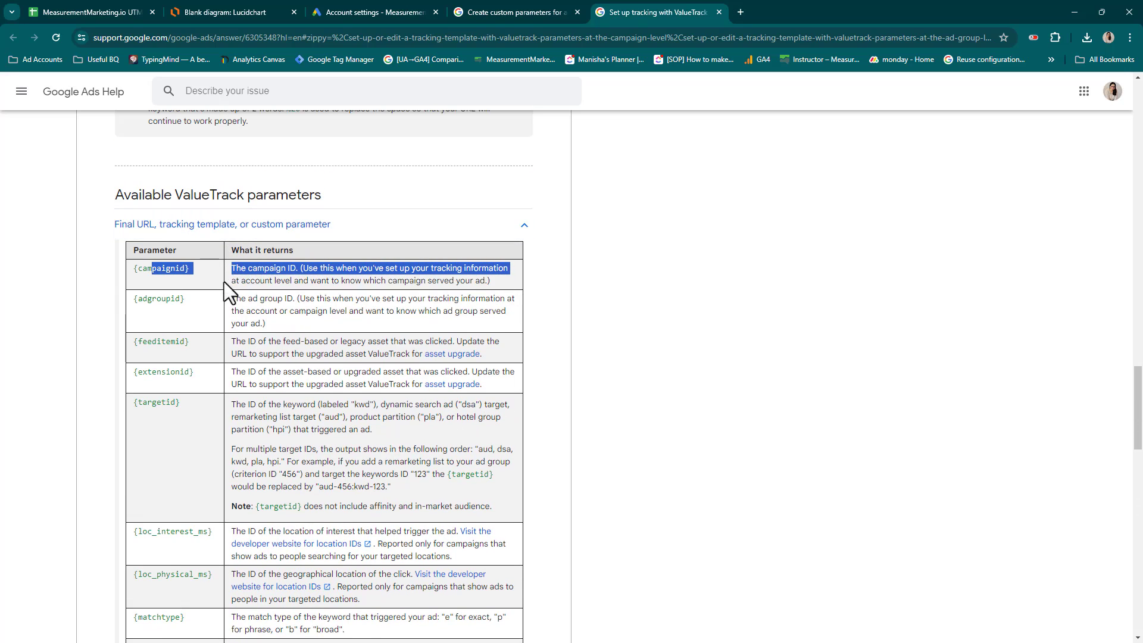
{"action": "left_click", "coordinate": [292, 278]}
{"action": "left_click_drag", "start_coordinate": [493, 280], "coordinate": [131, 268]}
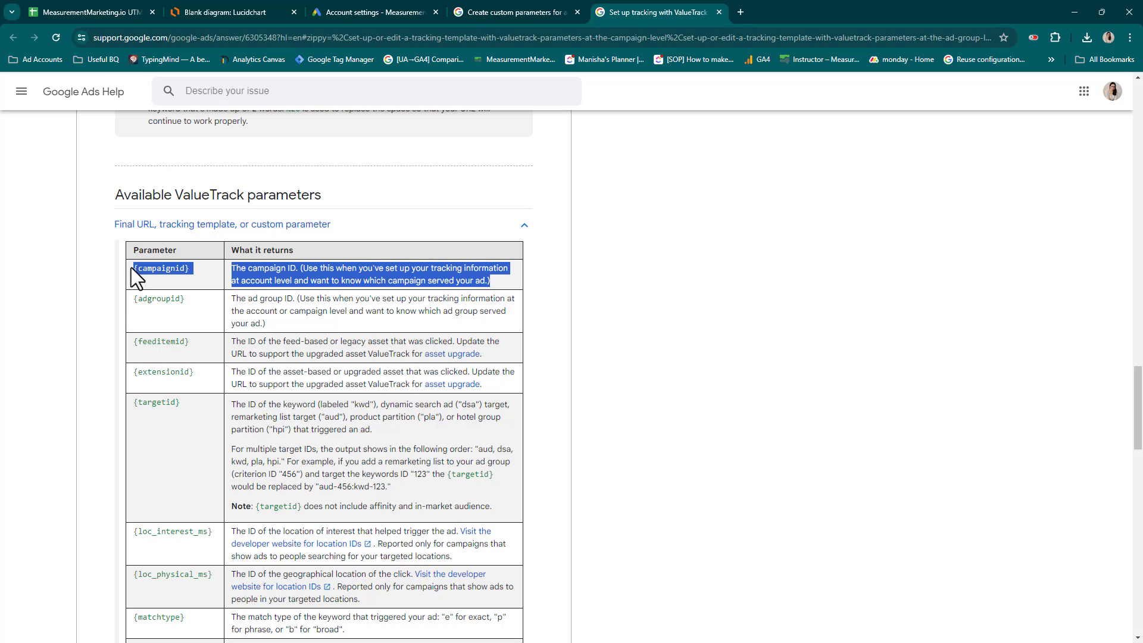
{"action": "left_click", "coordinate": [188, 12]}
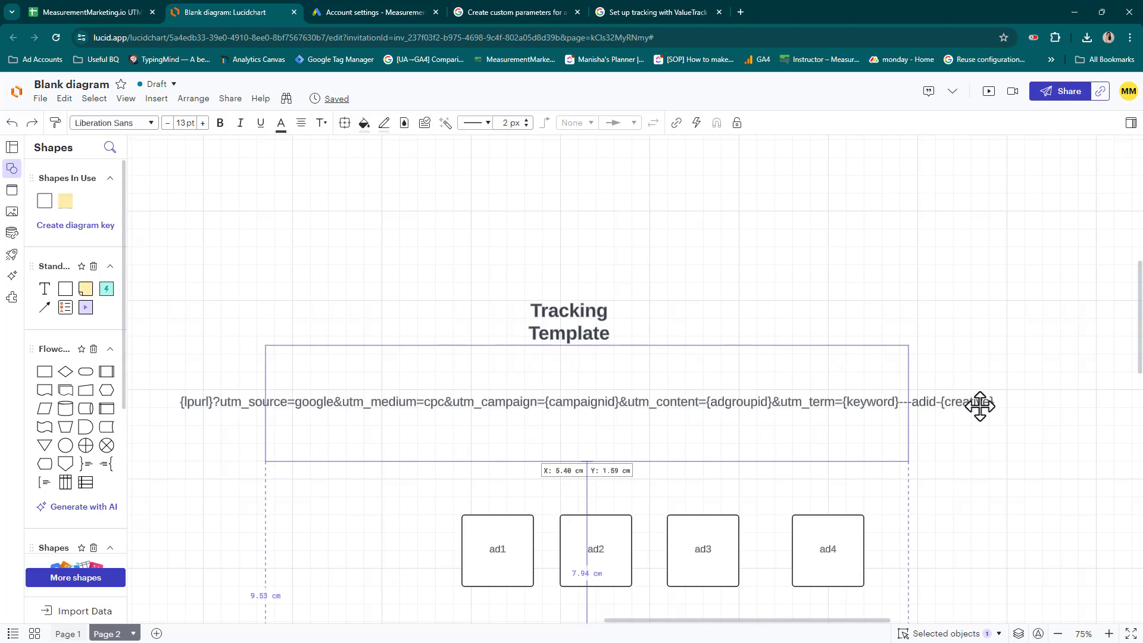
Step: Edit the tracking URL near adid, then undo so the text returns to its box
{"action": "double_click", "coordinate": [944, 402]}
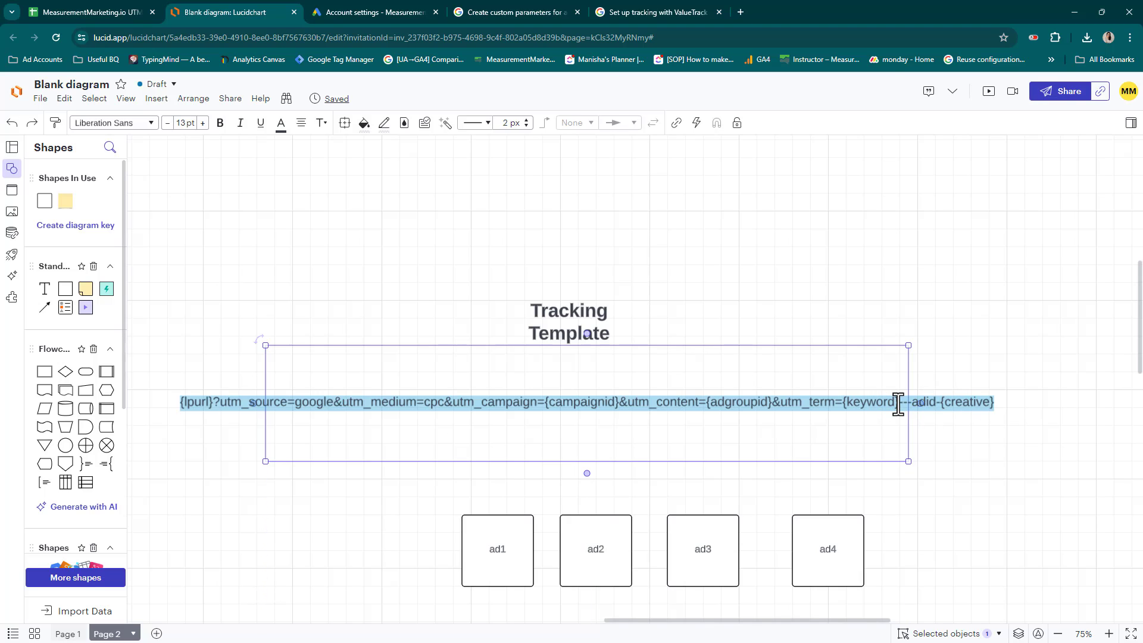
{"action": "left_click_drag", "start_coordinate": [895, 402], "coordinate": [911, 403]}
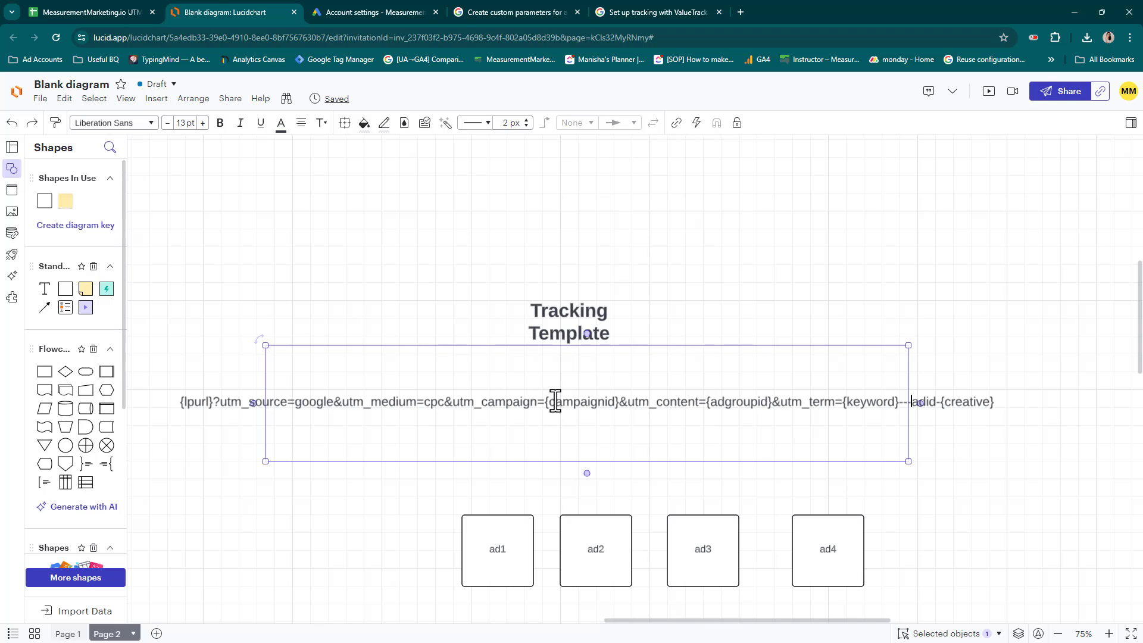
{"action": "scroll", "coordinate": [558, 396], "scroll_direction": "down", "scroll_amount": 5}
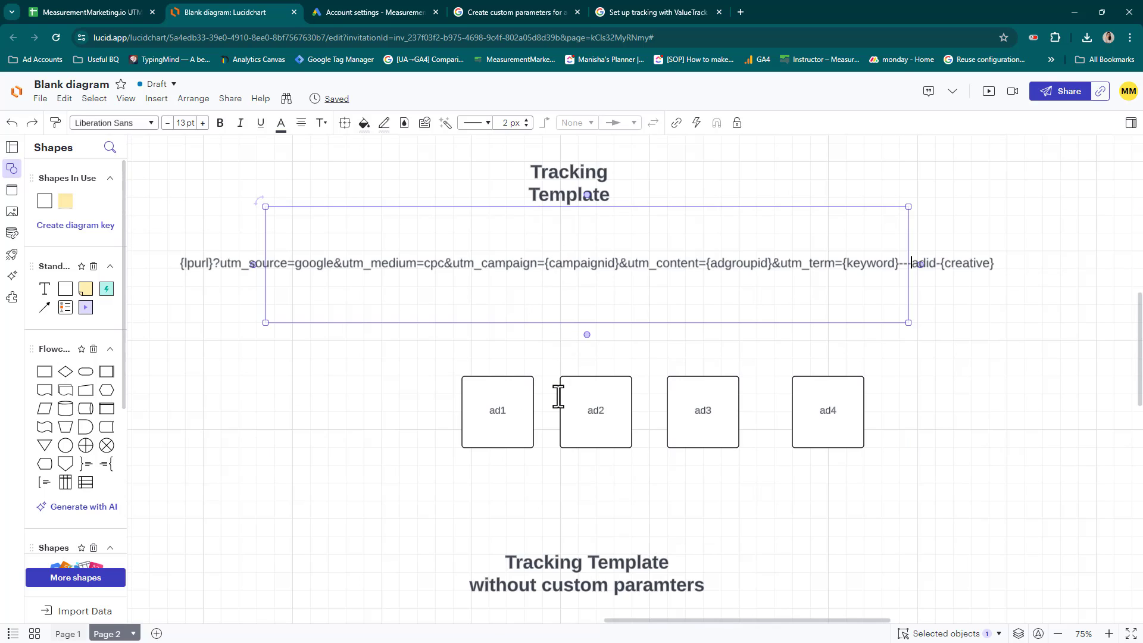
{"action": "key", "text": "ctrl+z"}
Step: Move the plain URL under 'without custom paramters' and bold {_campaignname} in the second URL
{"action": "left_click_drag", "start_coordinate": [538, 301], "coordinate": [534, 498]}
{"action": "scroll", "coordinate": [579, 478], "scroll_direction": "down", "scroll_amount": 2}
{"action": "scroll", "coordinate": [579, 478], "scroll_direction": "down", "scroll_amount": 2}
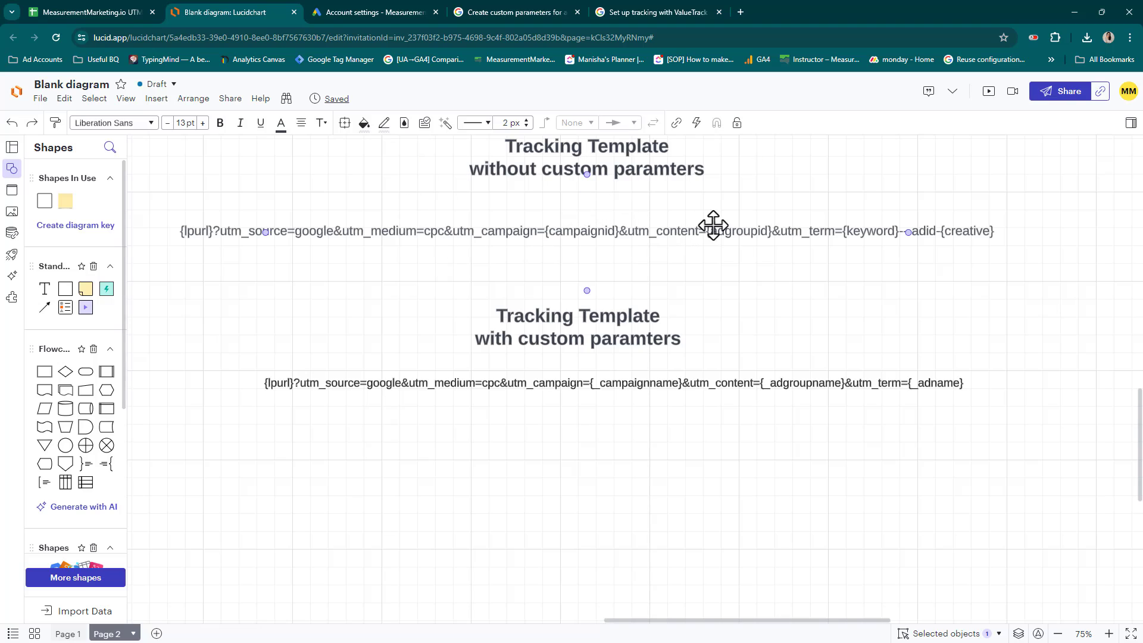
{"action": "left_click", "coordinate": [498, 432]}
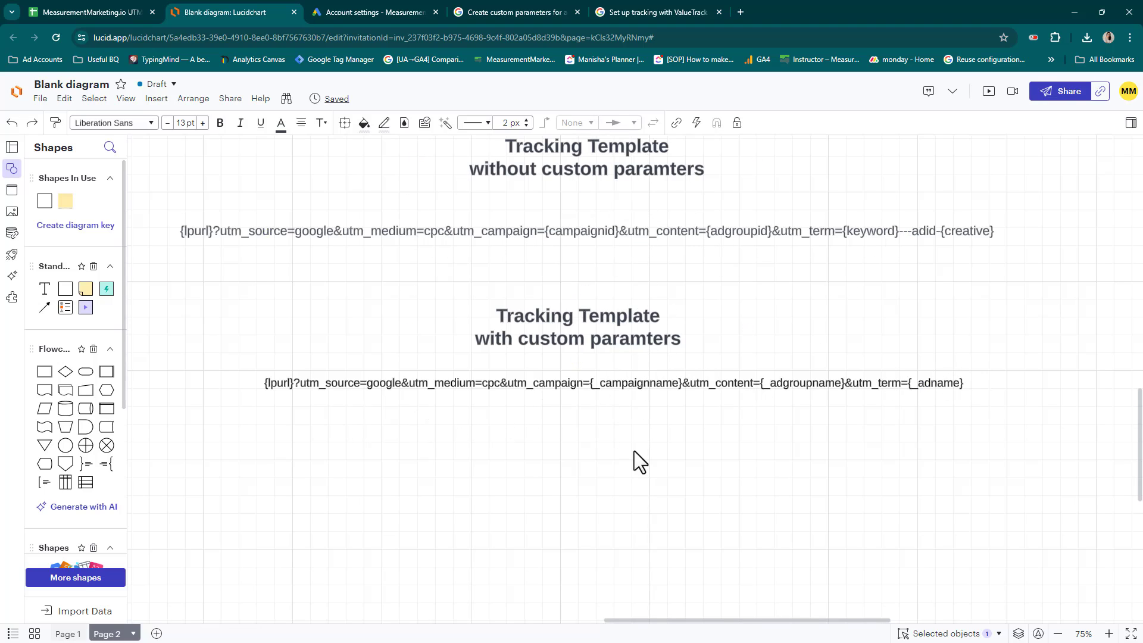
{"action": "left_click", "coordinate": [633, 375]}
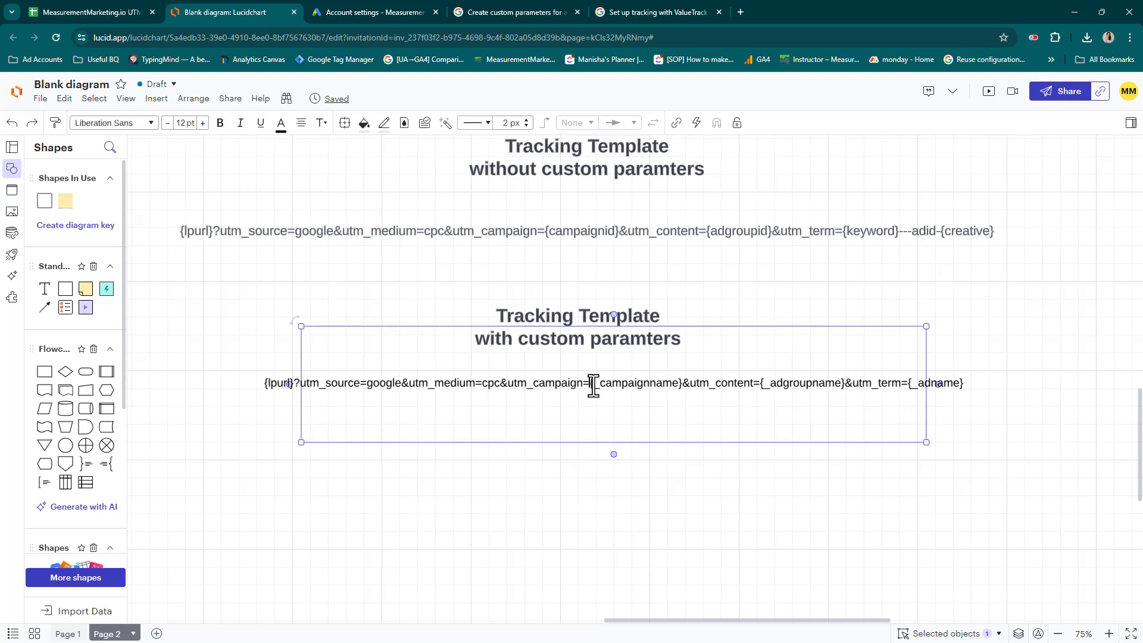
{"action": "left_click_drag", "start_coordinate": [590, 384], "coordinate": [682, 382]}
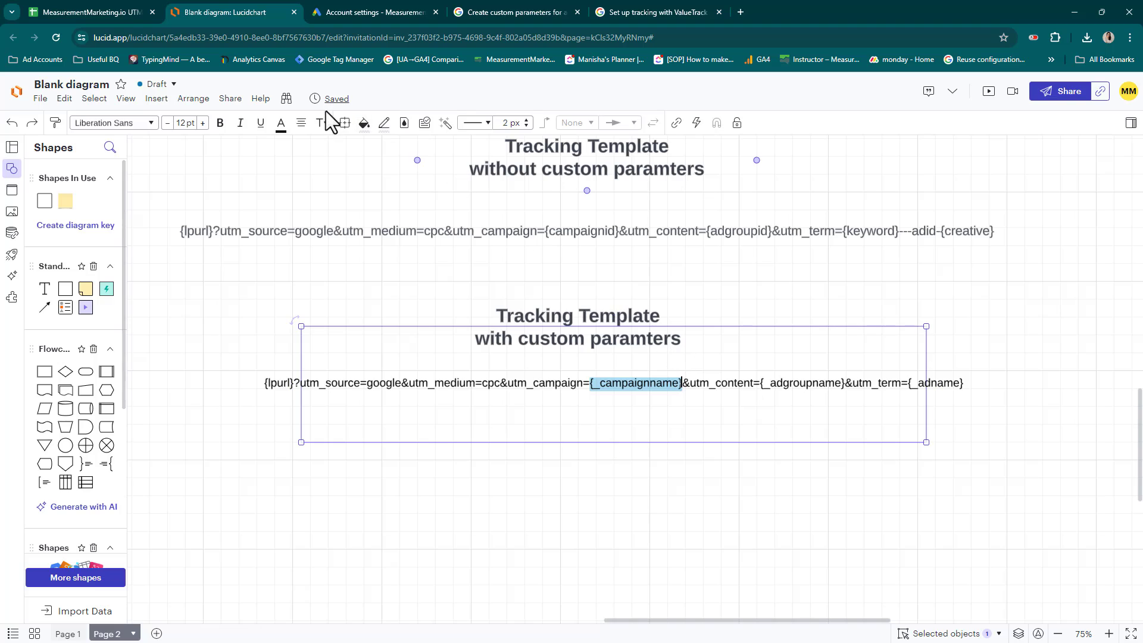
{"action": "left_click", "coordinate": [383, 124]}
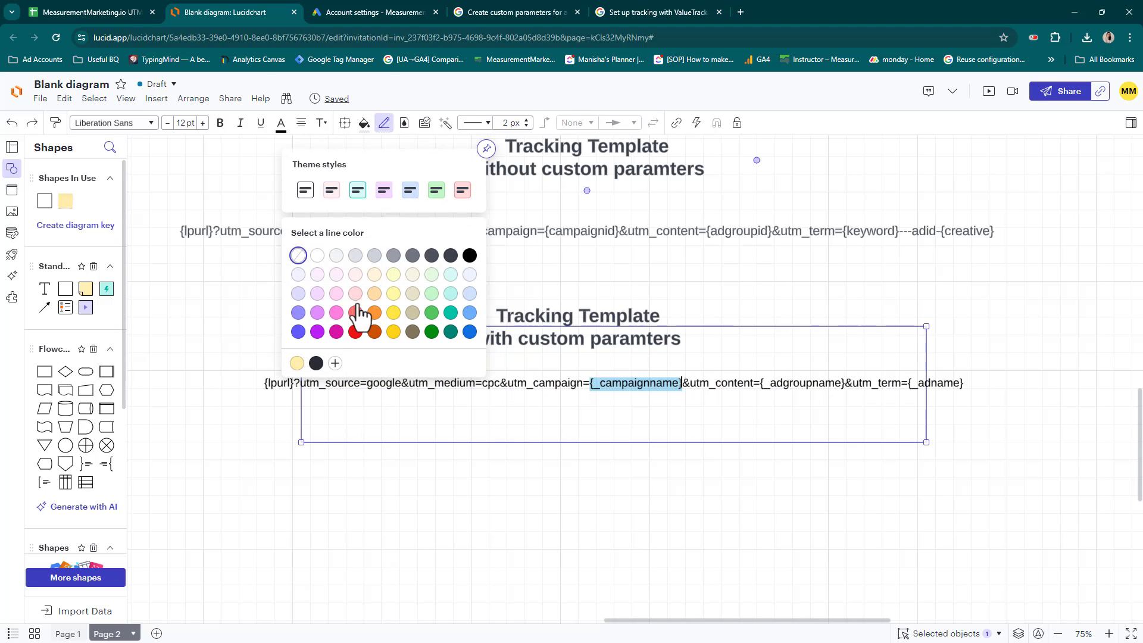
{"action": "left_click", "coordinate": [219, 123]}
Step: Bold {_adgroupname} and {_adname} in the custom-parameters URL
{"action": "left_click", "coordinate": [731, 383]}
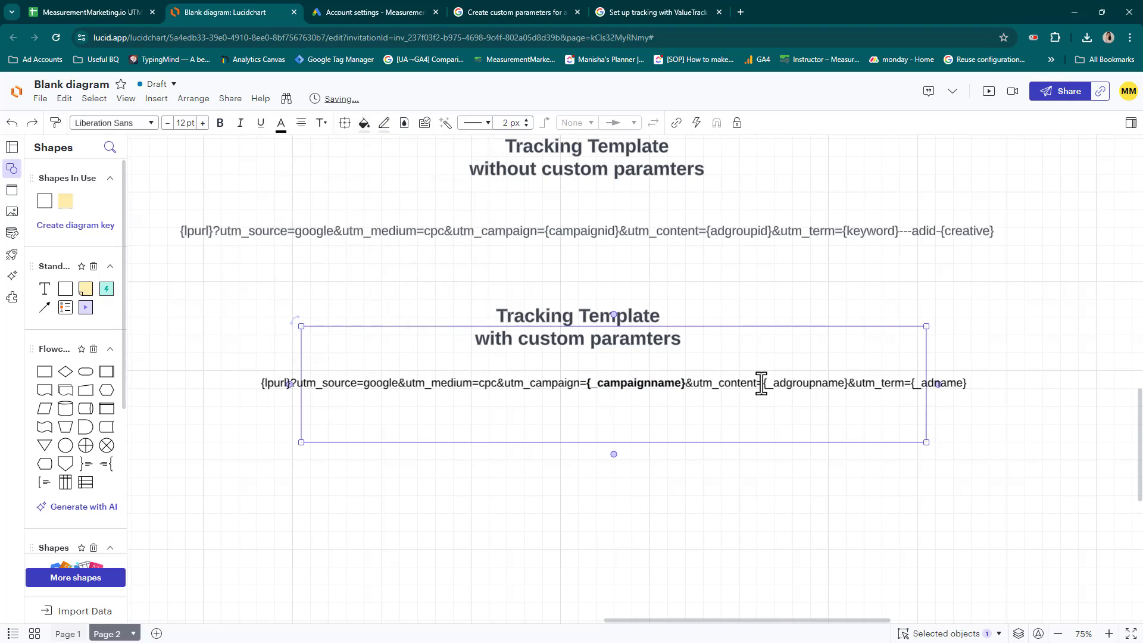
{"action": "left_click_drag", "start_coordinate": [764, 384], "coordinate": [850, 382]}
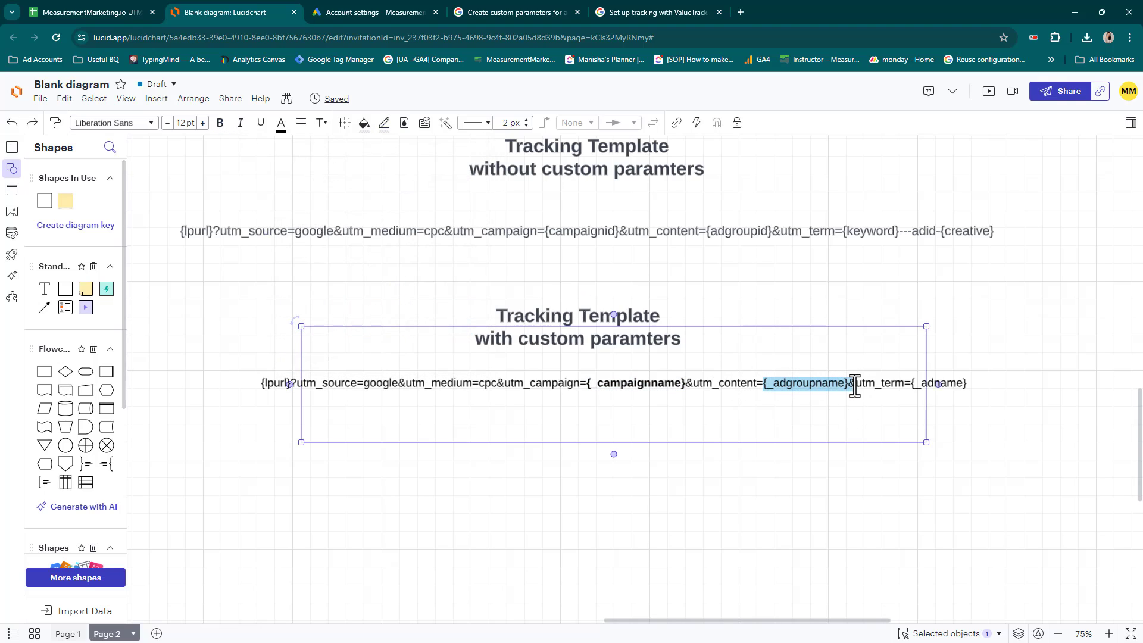
{"action": "key", "text": "Left"}
{"action": "key", "text": "ctrl+shift+Right"}
{"action": "key", "text": "ctrl+shift+Right"}
{"action": "key", "text": "ctrl+shift+Left"}
{"action": "left_click_drag", "start_coordinate": [848, 384], "coordinate": [761, 393]}
{"action": "key", "text": "ctrl+b"}
{"action": "left_click_drag", "start_coordinate": [969, 382], "coordinate": [914, 384]}
{"action": "key", "text": "ctrl+b"}
{"action": "left_click", "coordinate": [790, 476]}
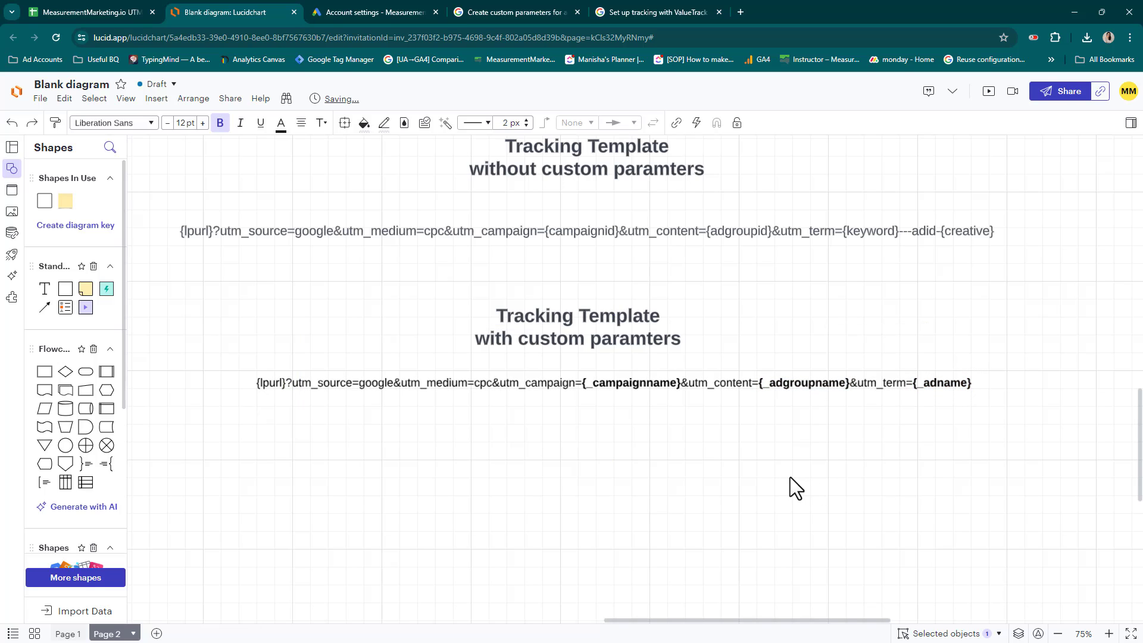
Step: After checking the custom parameters help article, select the whole custom-parameters URL in Lucidchart
{"action": "left_click", "coordinate": [528, 12]}
{"action": "scroll", "coordinate": [498, 281], "scroll_direction": "down", "scroll_amount": 15}
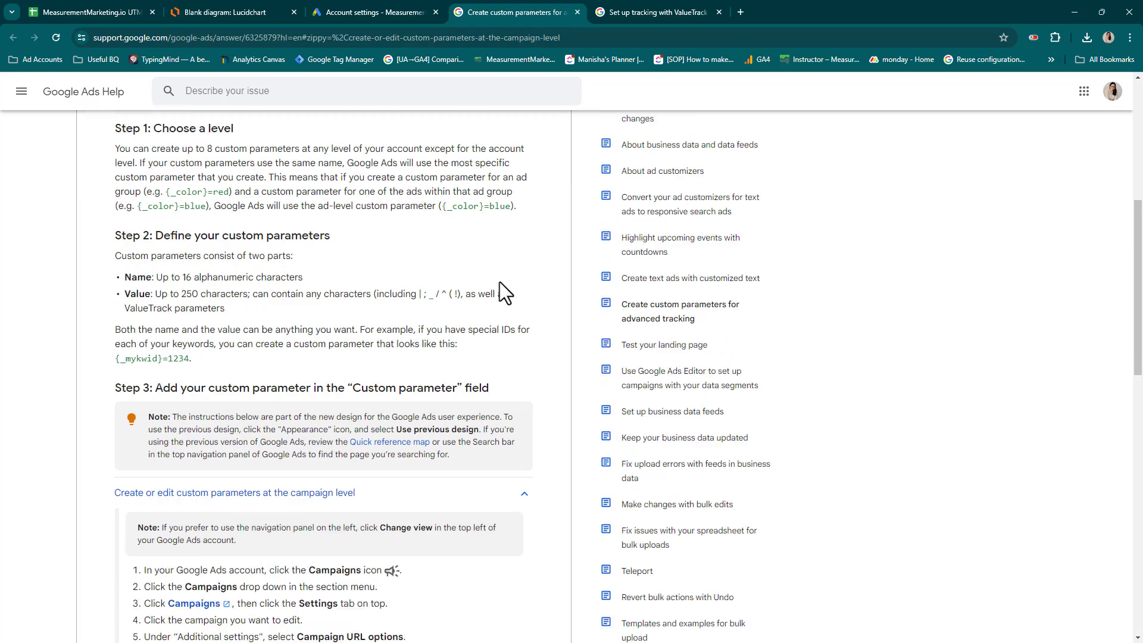
{"action": "scroll", "coordinate": [499, 281], "scroll_direction": "down", "scroll_amount": 5}
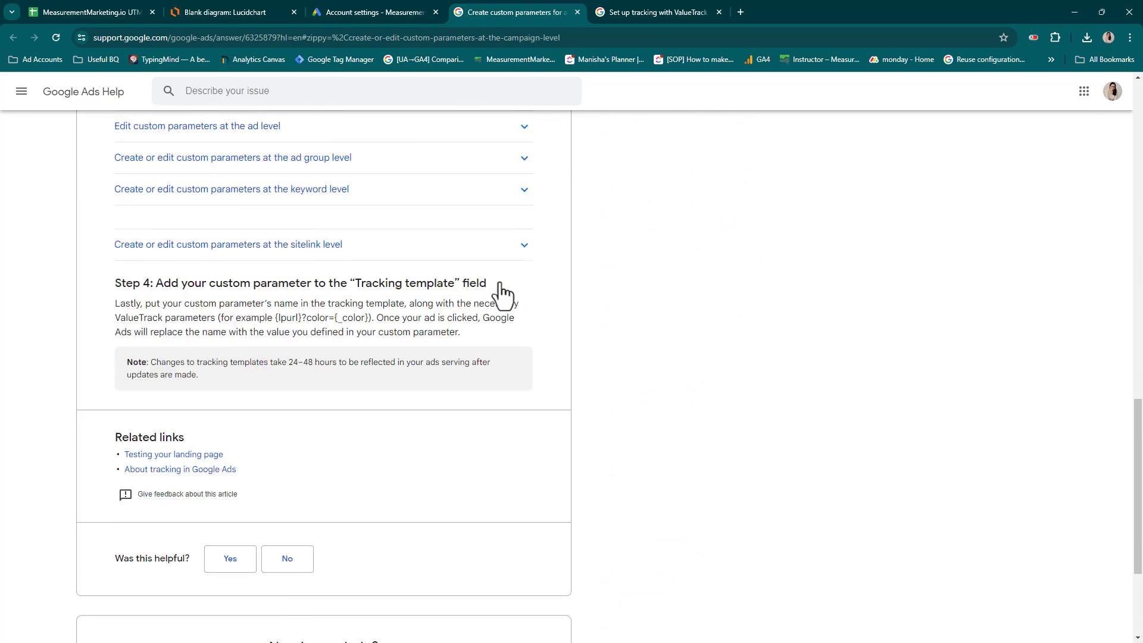
{"action": "left_click", "coordinate": [372, 9]}
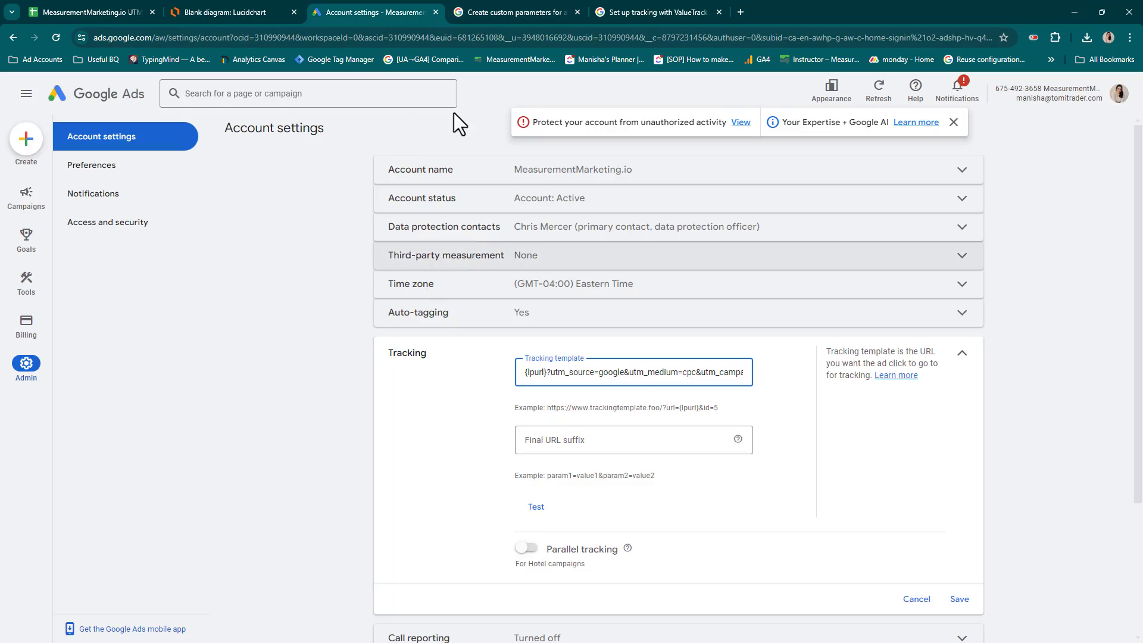
{"action": "left_click", "coordinate": [243, 10]}
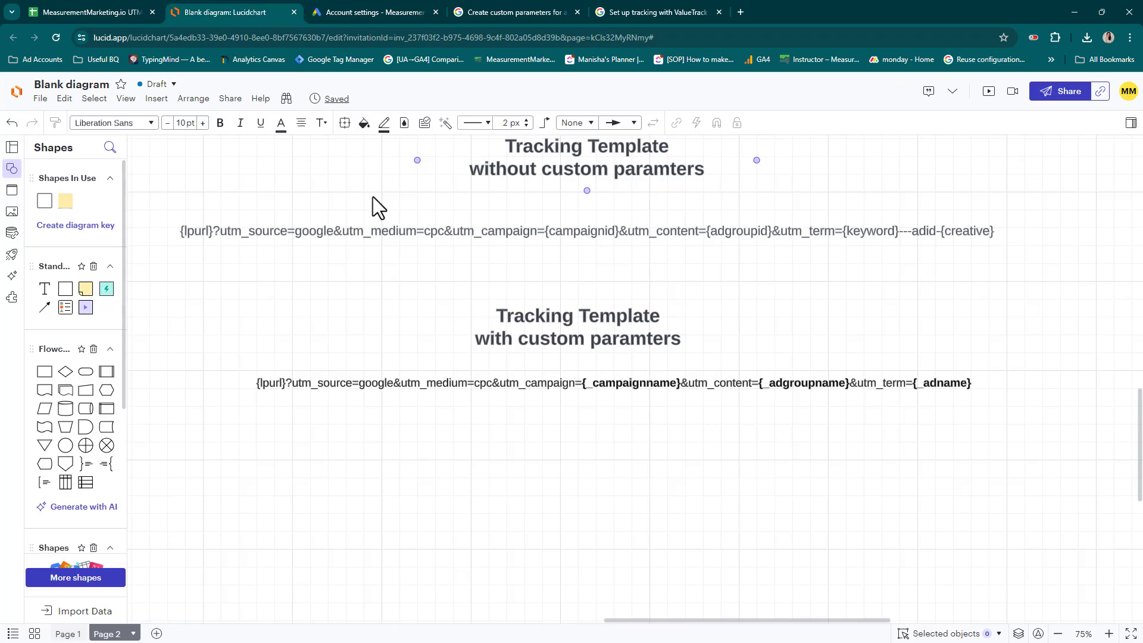
{"action": "double_click", "coordinate": [373, 382]}
{"action": "left_click", "coordinate": [373, 382]}
{"action": "triple_click", "coordinate": [374, 381]}
{"action": "key", "text": "ctrl+c"}
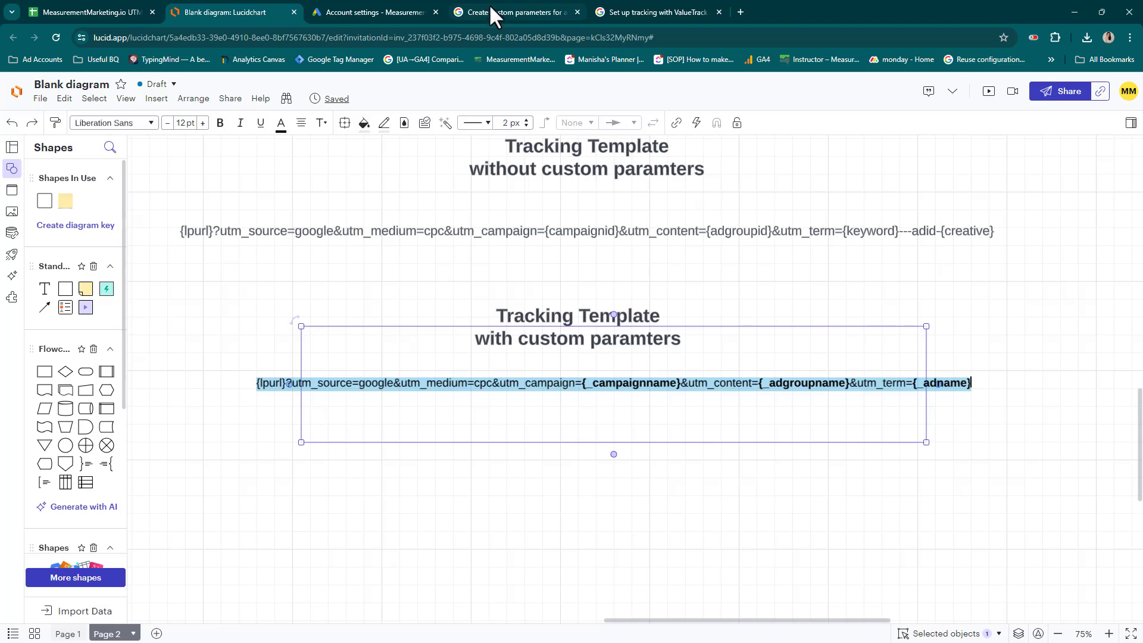
Step: Paste that URL over the account's Google Ads tracking template and save it
{"action": "left_click", "coordinate": [335, 13]}
{"action": "key", "text": "ctrl+a"}
{"action": "key", "text": "ctrl+v"}
{"action": "left_click", "coordinate": [261, 11]}
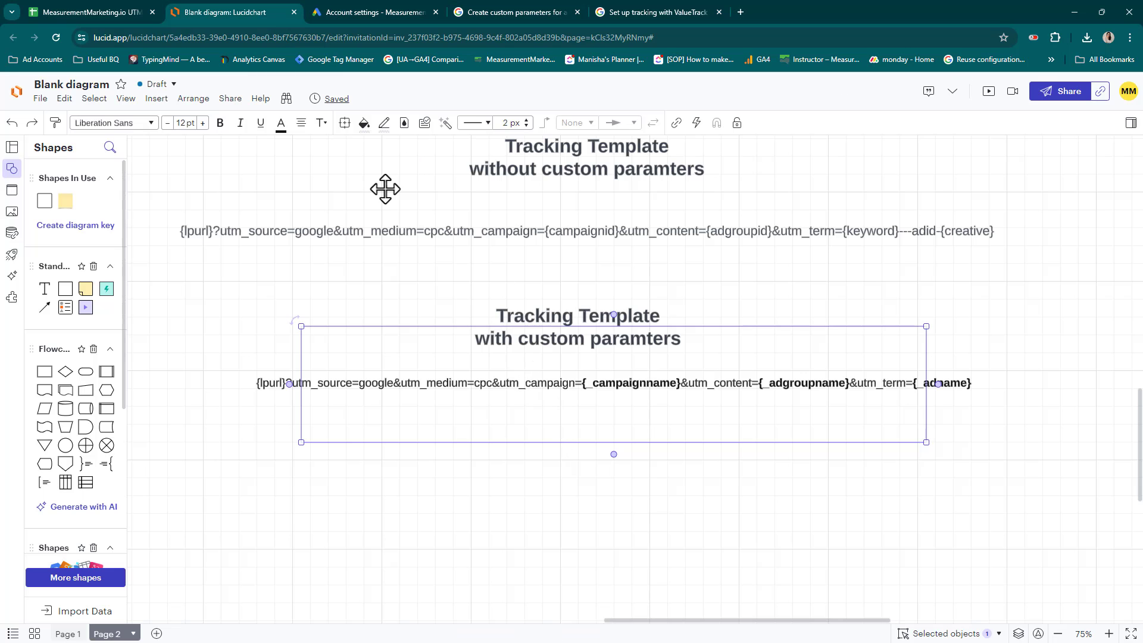
{"action": "left_click", "coordinate": [324, 11]}
{"action": "left_click", "coordinate": [956, 601]}
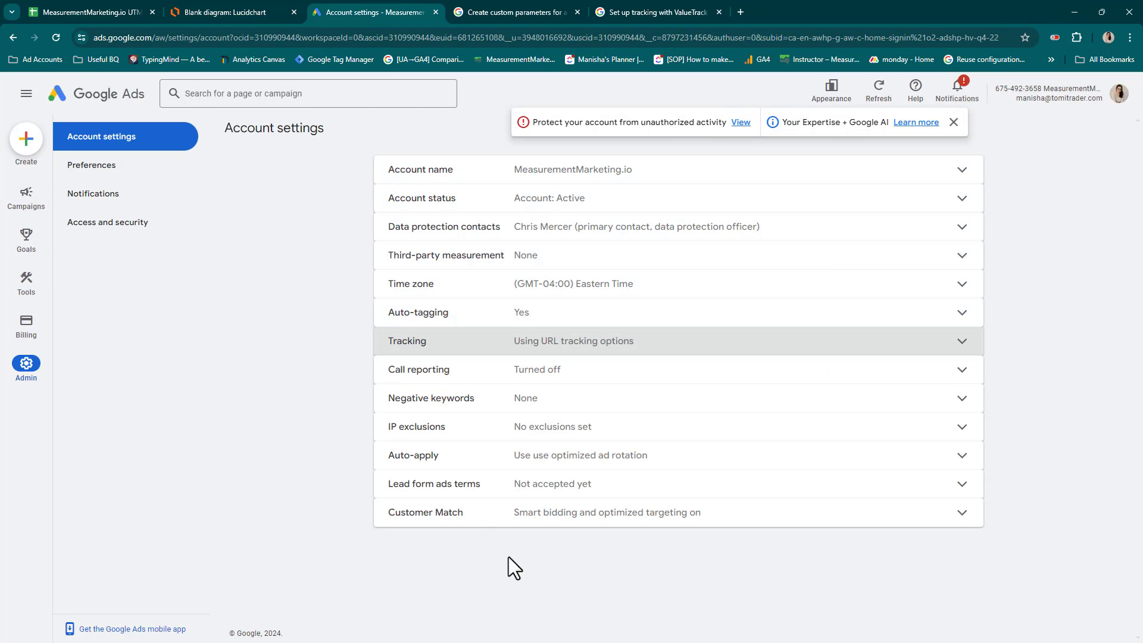
Step: Go via Overview to the Campaigns list and open display-foundations-US campaign settings
{"action": "mouse_move", "coordinate": [28, 244]}
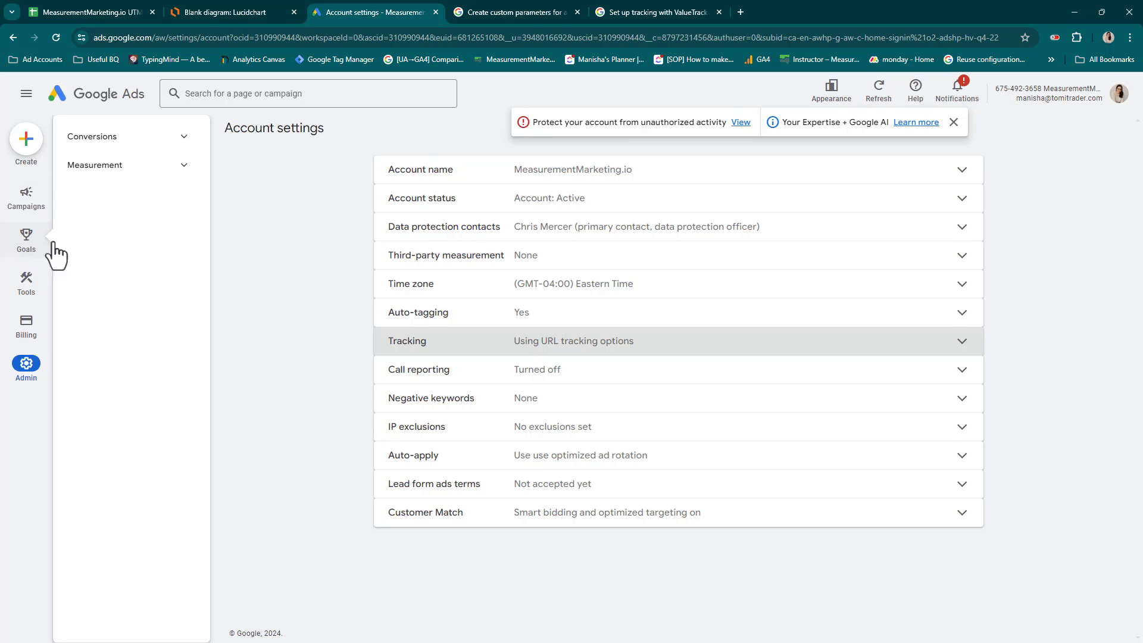
{"action": "mouse_move", "coordinate": [23, 208]}
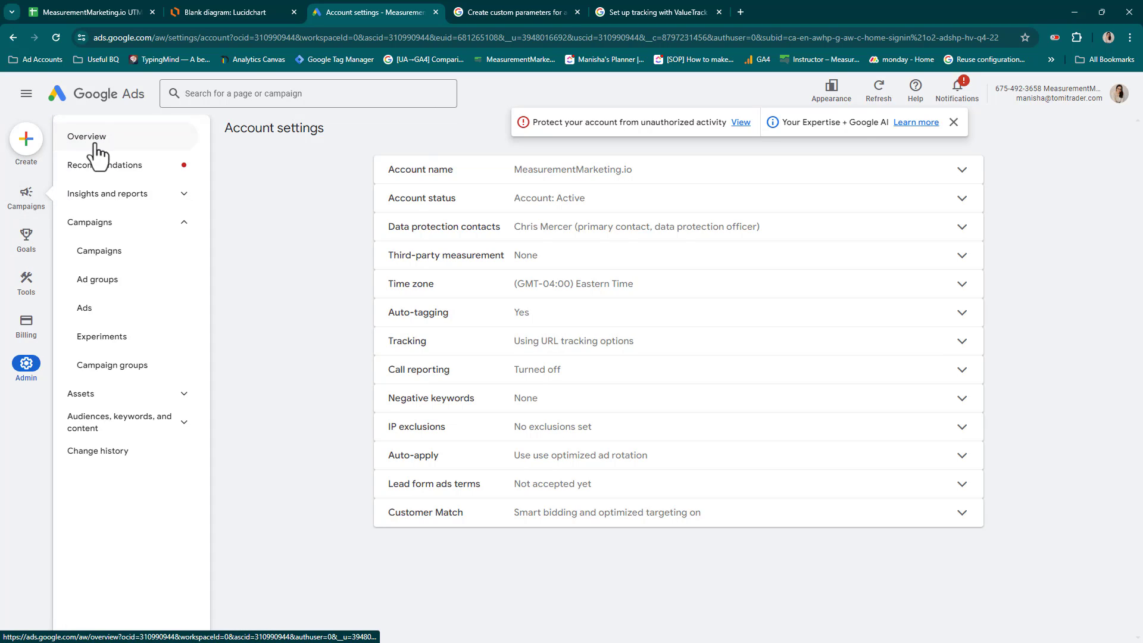
{"action": "left_click", "coordinate": [113, 149]}
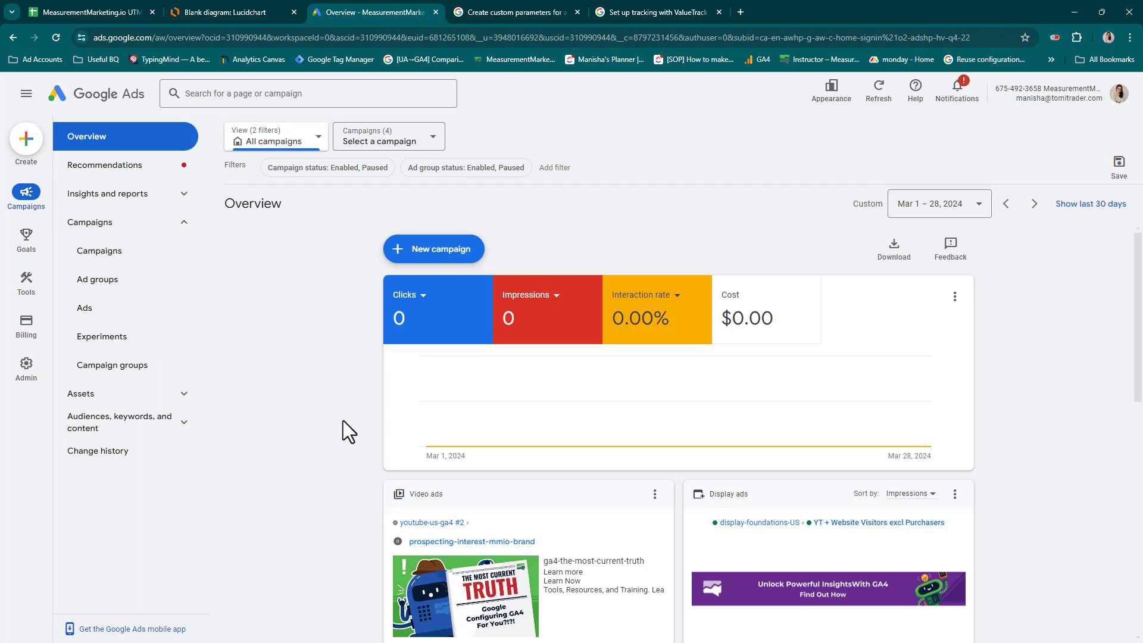
{"action": "left_click", "coordinate": [119, 253]}
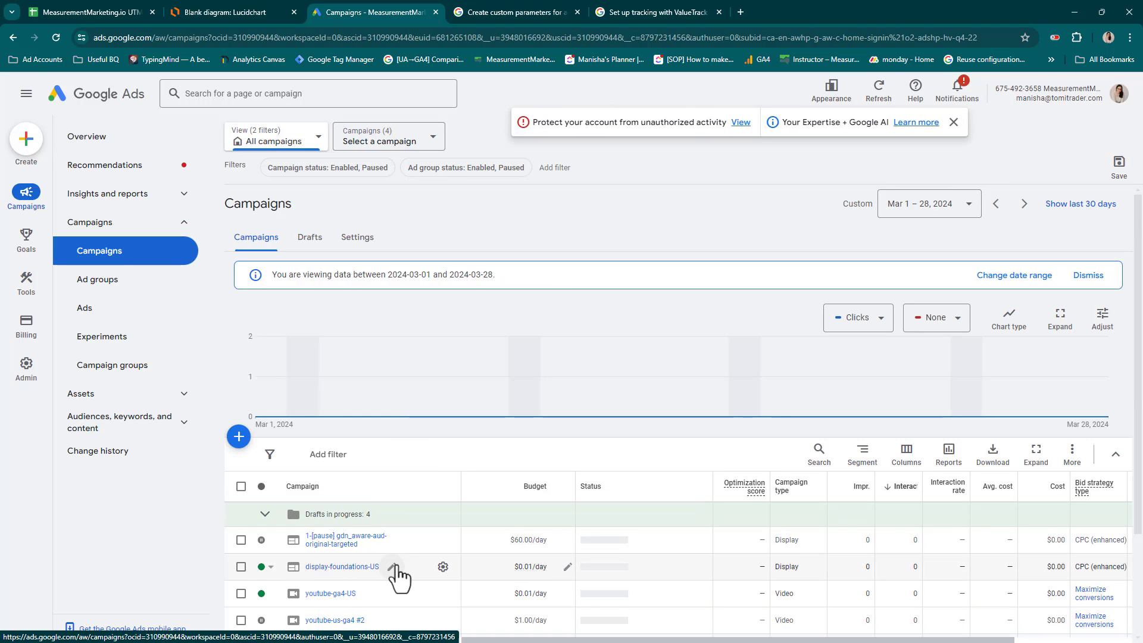
{"action": "left_click", "coordinate": [443, 567]}
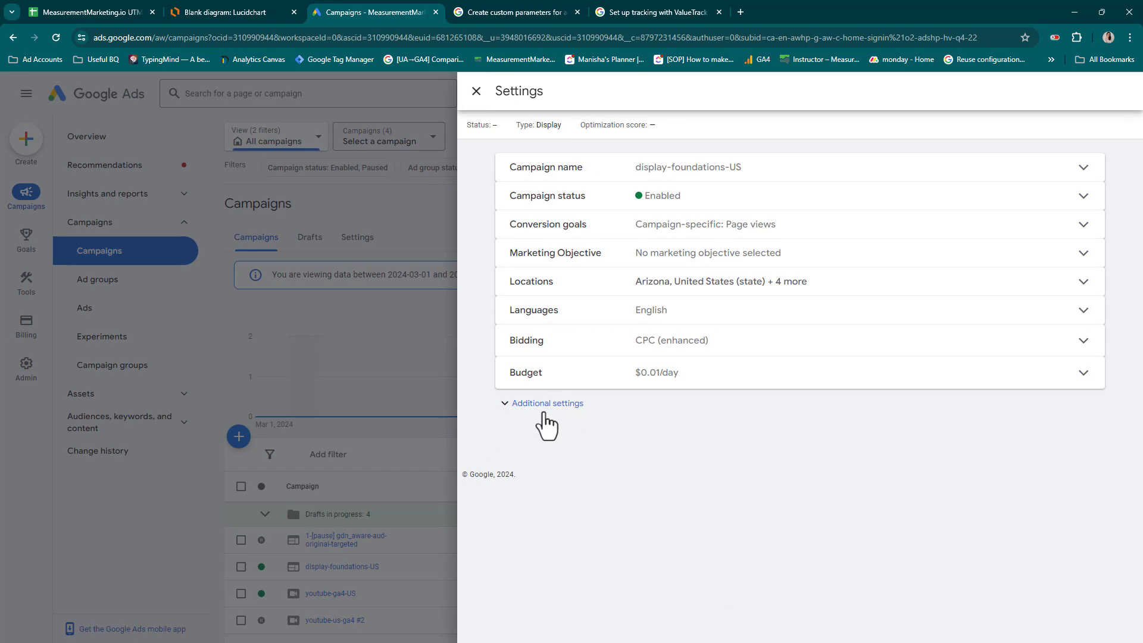
Step: Expand the campaign's Additional settings and its Campaign URL options in Google Ads
{"action": "left_click", "coordinate": [544, 407]}
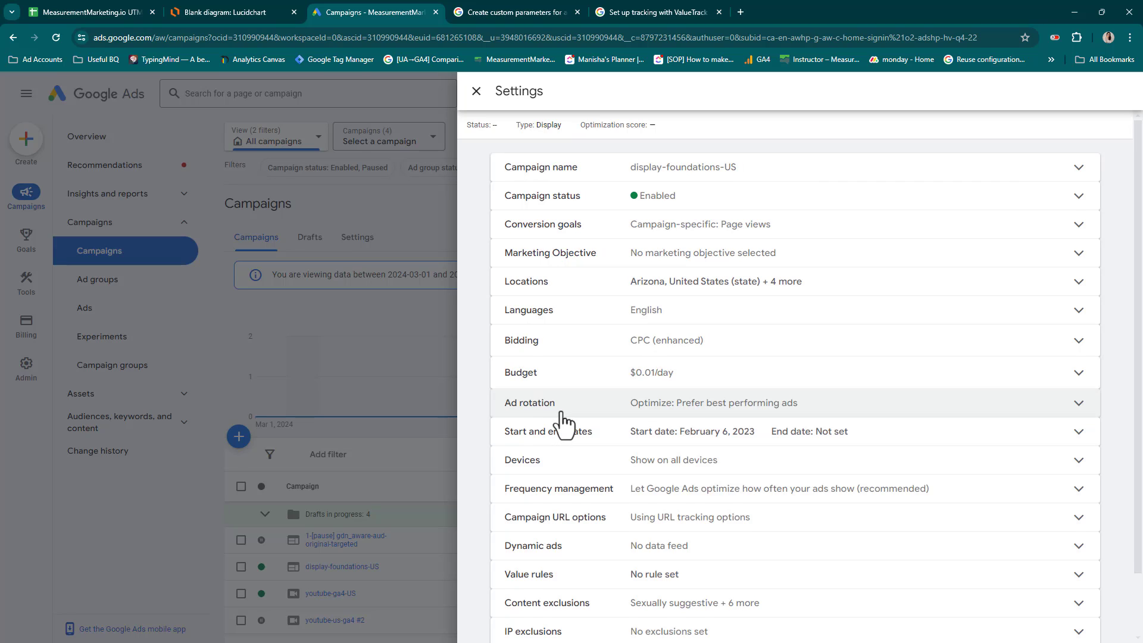
{"action": "scroll", "coordinate": [563, 424], "scroll_direction": "down", "scroll_amount": 2}
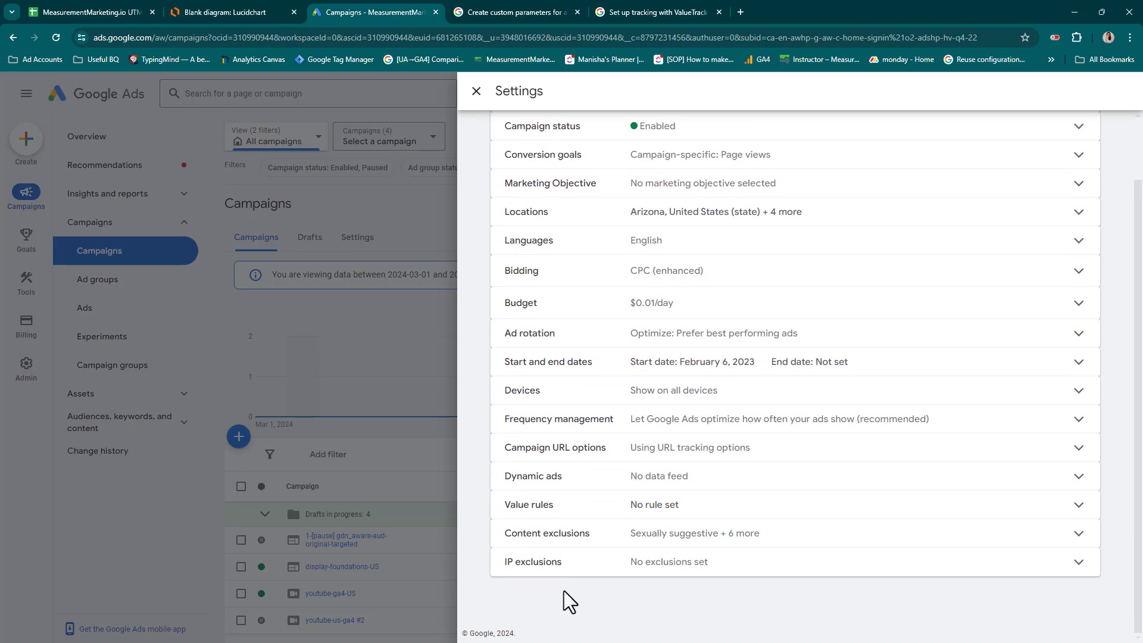
{"action": "left_click", "coordinate": [710, 447]}
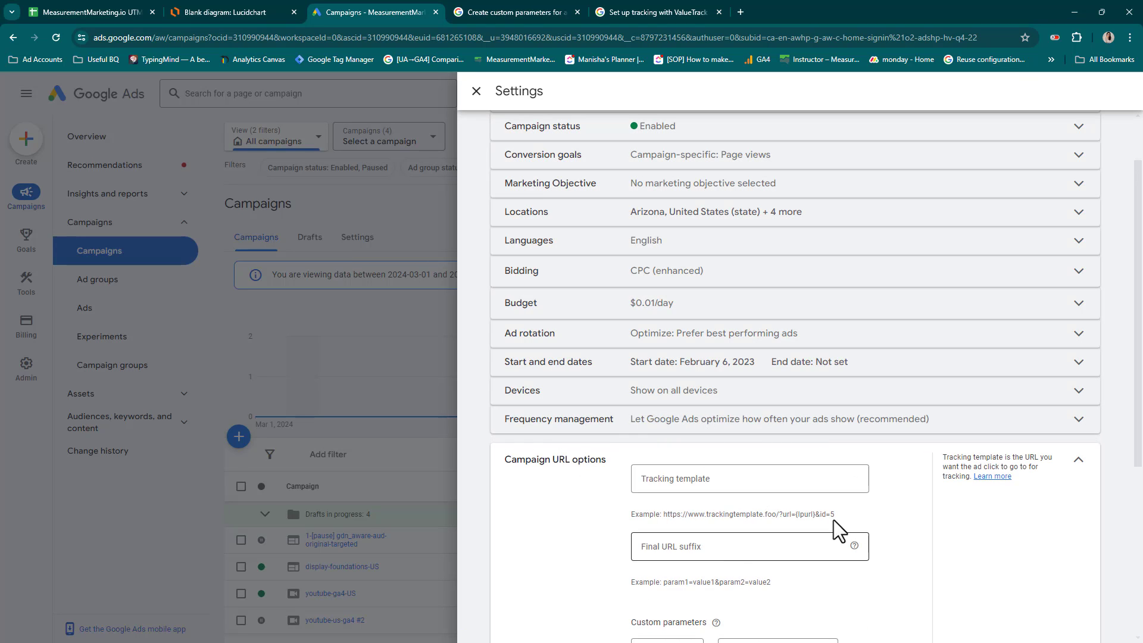
{"action": "scroll", "coordinate": [844, 437], "scroll_direction": "down", "scroll_amount": 2}
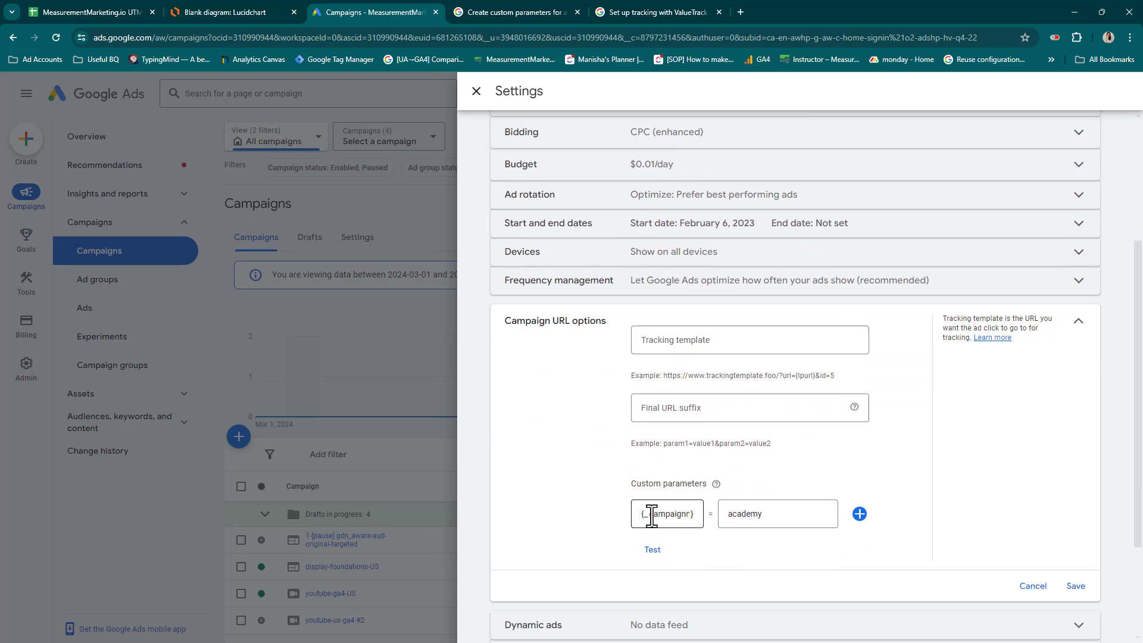
Step: Check the campaign-name custom parameter is set to academy, then return to the Lucidchart diagram
{"action": "left_click_drag", "start_coordinate": [652, 516], "coordinate": [718, 515]}
{"action": "double_click", "coordinate": [777, 513]}
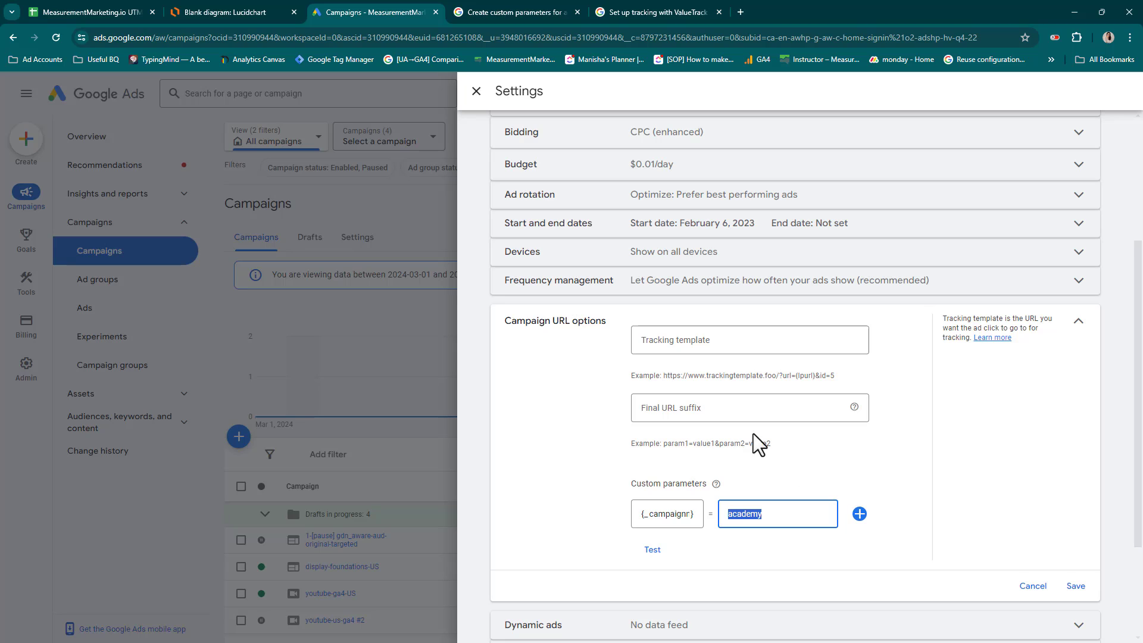
{"action": "left_click", "coordinate": [213, 6]}
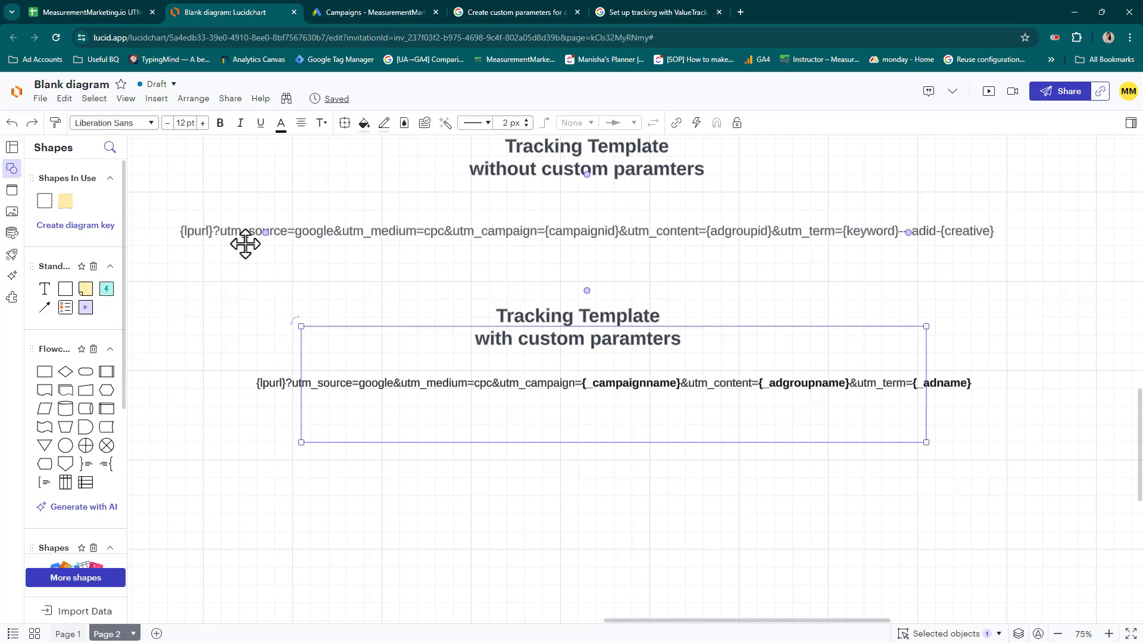
{"action": "scroll", "coordinate": [429, 291], "scroll_direction": "up", "scroll_amount": 3}
{"action": "scroll", "coordinate": [637, 262], "scroll_direction": "up", "scroll_amount": 3}
{"action": "scroll", "coordinate": [637, 261], "scroll_direction": "down", "scroll_amount": 3}
{"action": "left_click", "coordinate": [566, 288]}
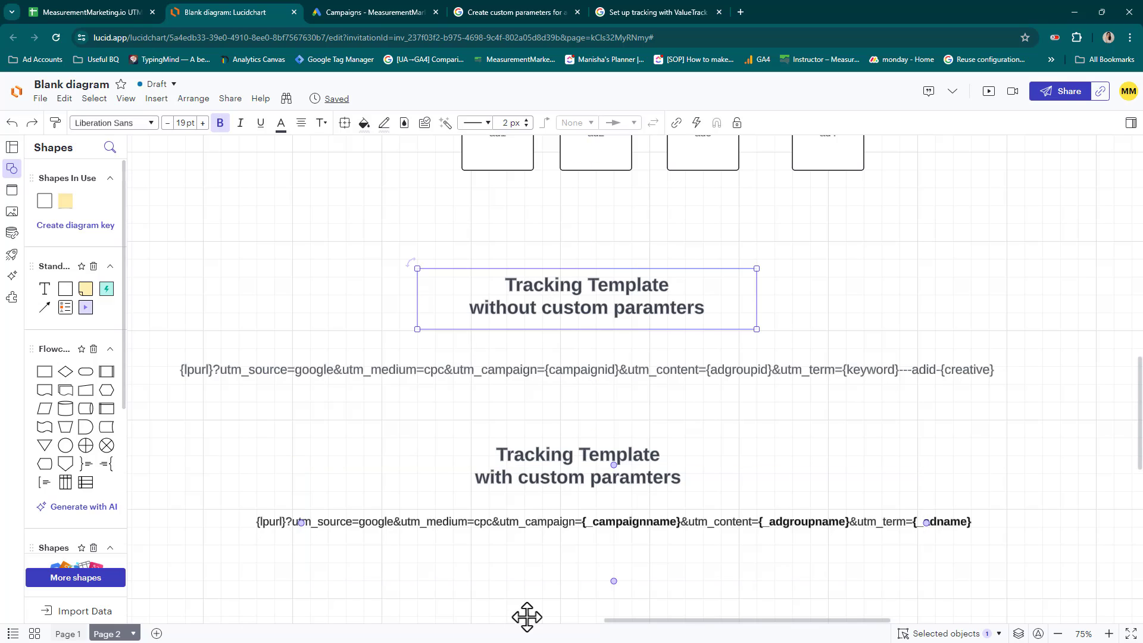
{"action": "left_click", "coordinate": [555, 472]}
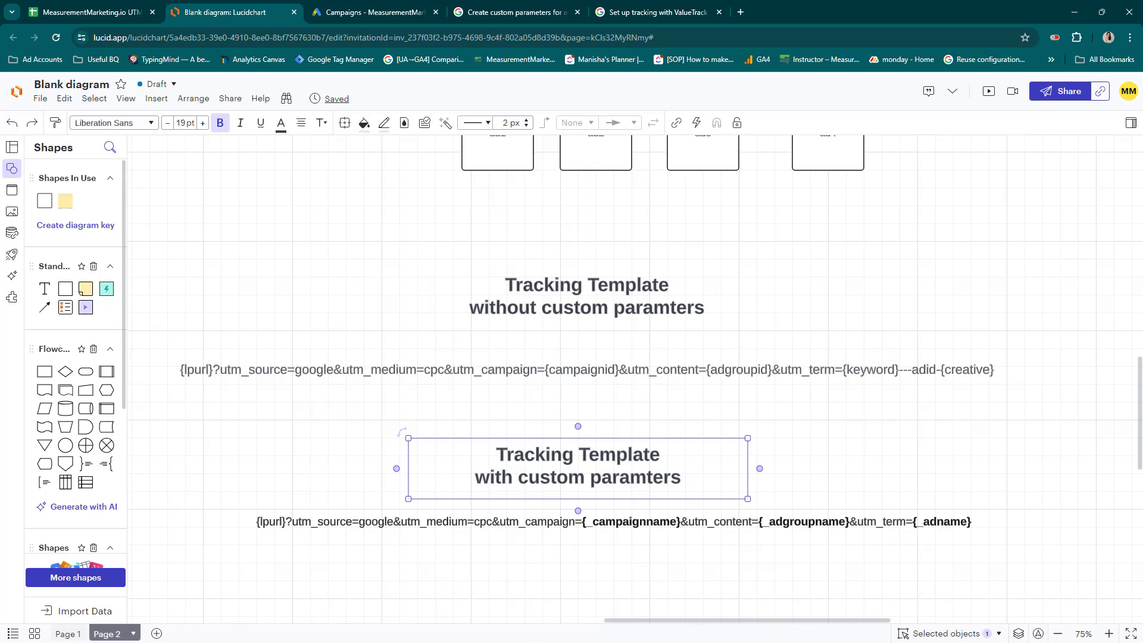